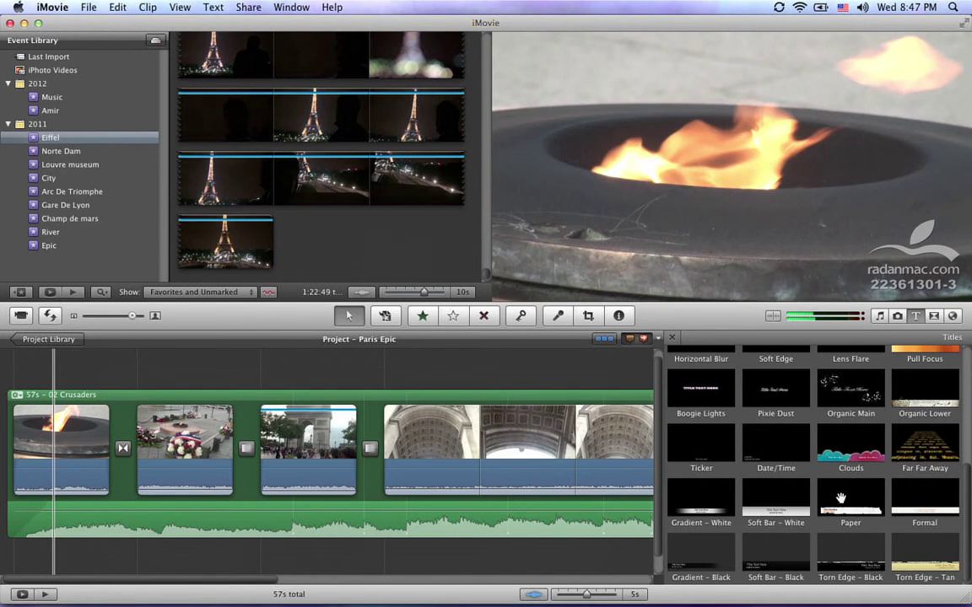
- Add the Gradient - White title over the flame clip at the start of the Paris Epic project
{"action": "scroll", "coordinate": [915, 442], "scroll_direction": "up", "scroll_amount": 3}
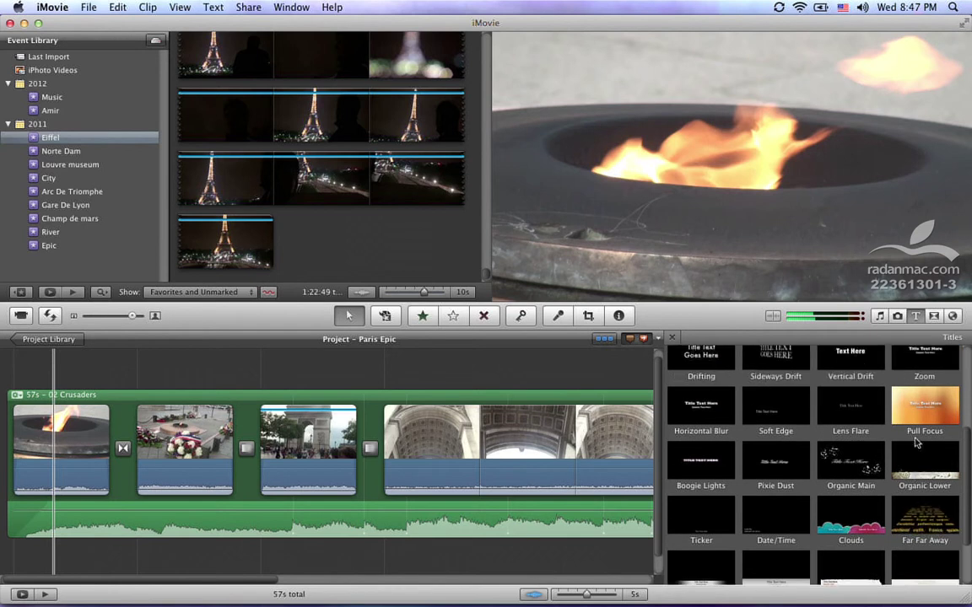
{"action": "scroll", "coordinate": [916, 442], "scroll_direction": "up", "scroll_amount": 1}
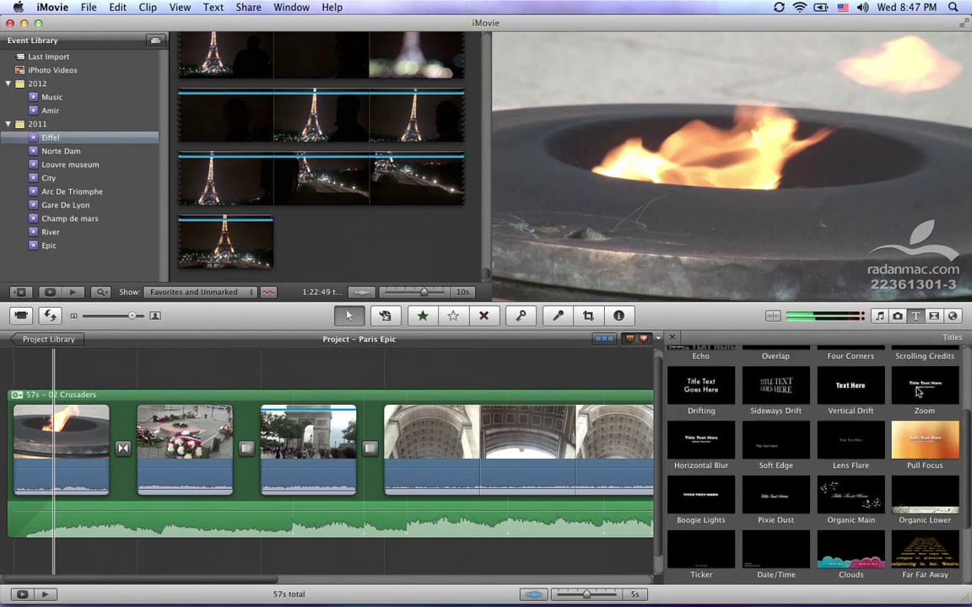
{"action": "scroll", "coordinate": [919, 392], "scroll_direction": "up", "scroll_amount": 2}
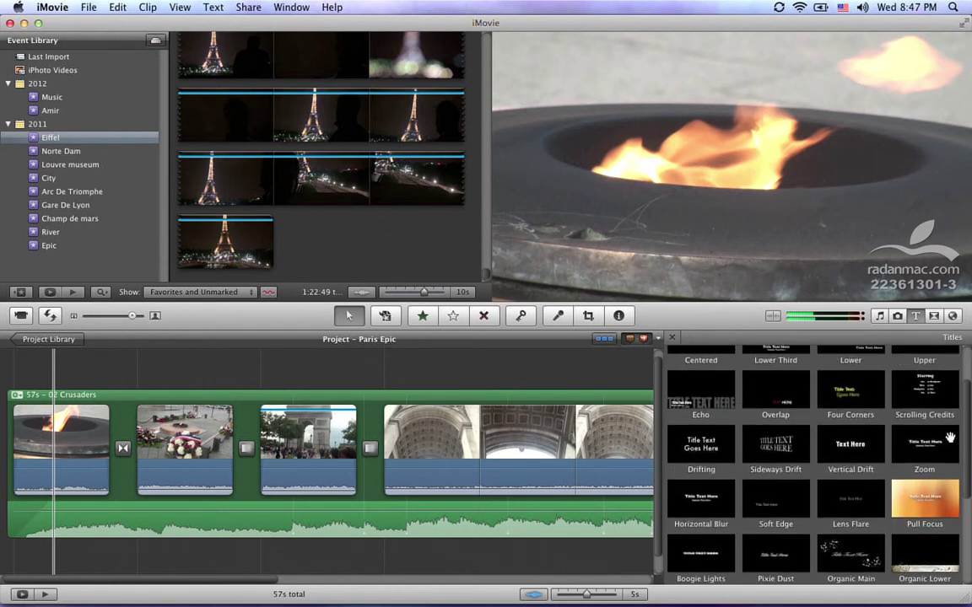
{"action": "scroll", "coordinate": [928, 439], "scroll_direction": "up", "scroll_amount": 2}
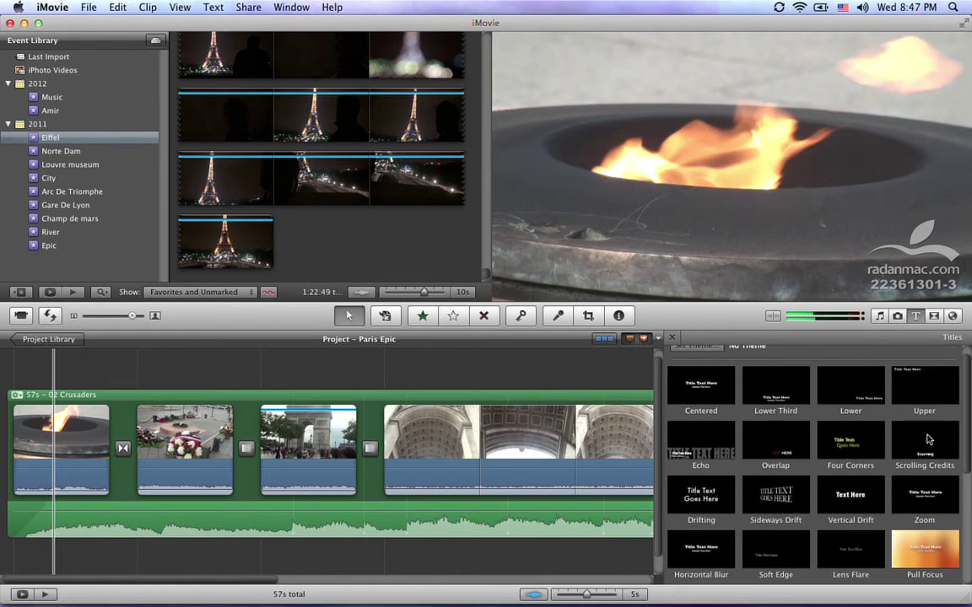
{"action": "scroll", "coordinate": [927, 432], "scroll_direction": "up", "scroll_amount": 1}
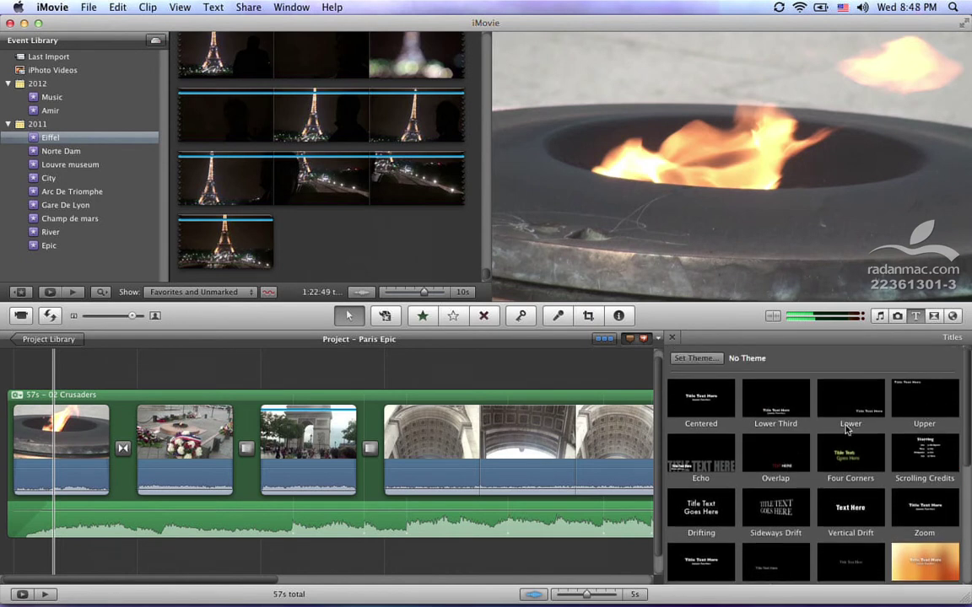
{"action": "scroll", "coordinate": [773, 418], "scroll_direction": "down", "scroll_amount": 8}
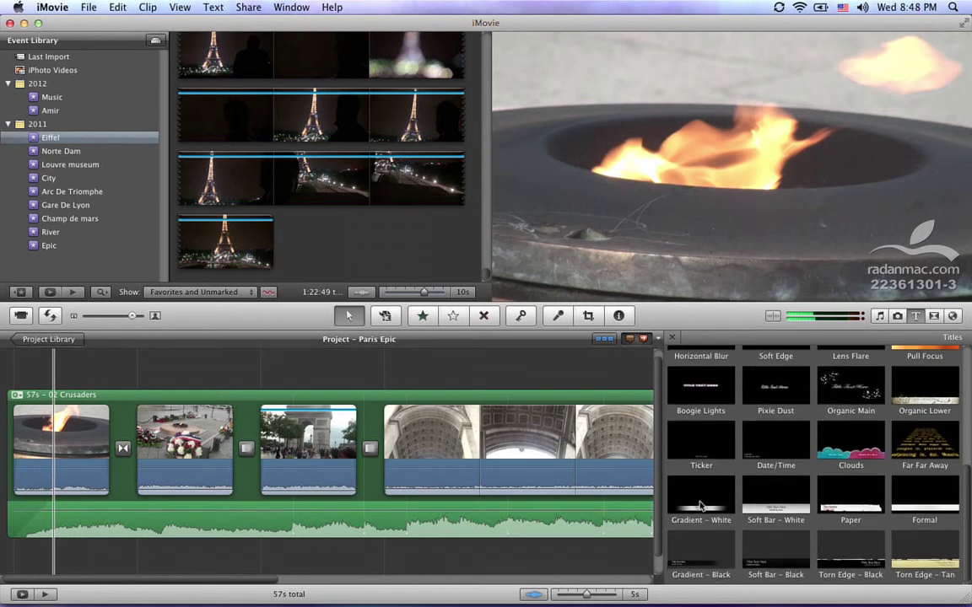
{"action": "left_click_drag", "start_coordinate": [702, 504], "coordinate": [69, 434]}
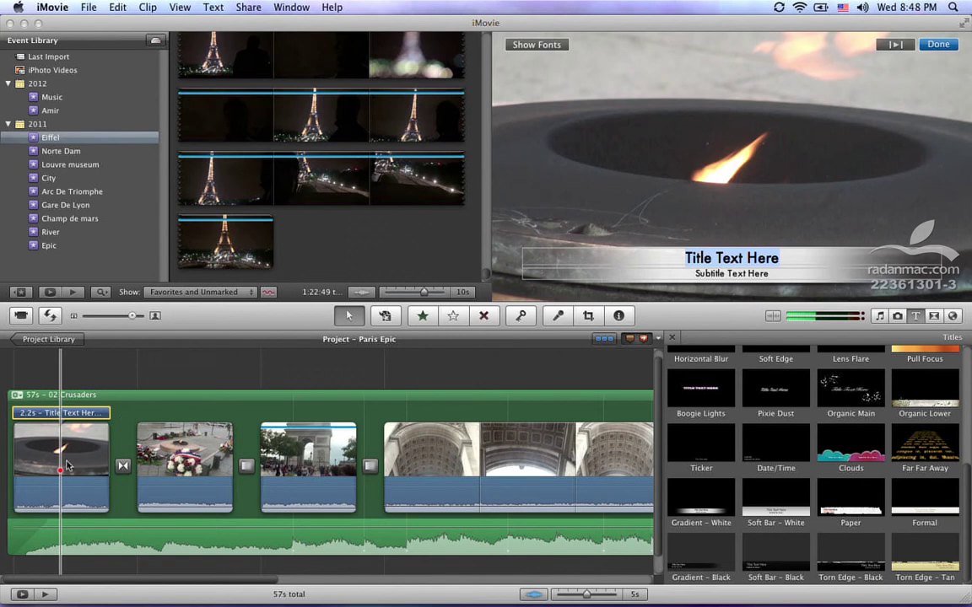
- Try moving the title over to the second clip with the flowers, and undo the move
{"action": "left_click_drag", "start_coordinate": [70, 422], "coordinate": [189, 412]}
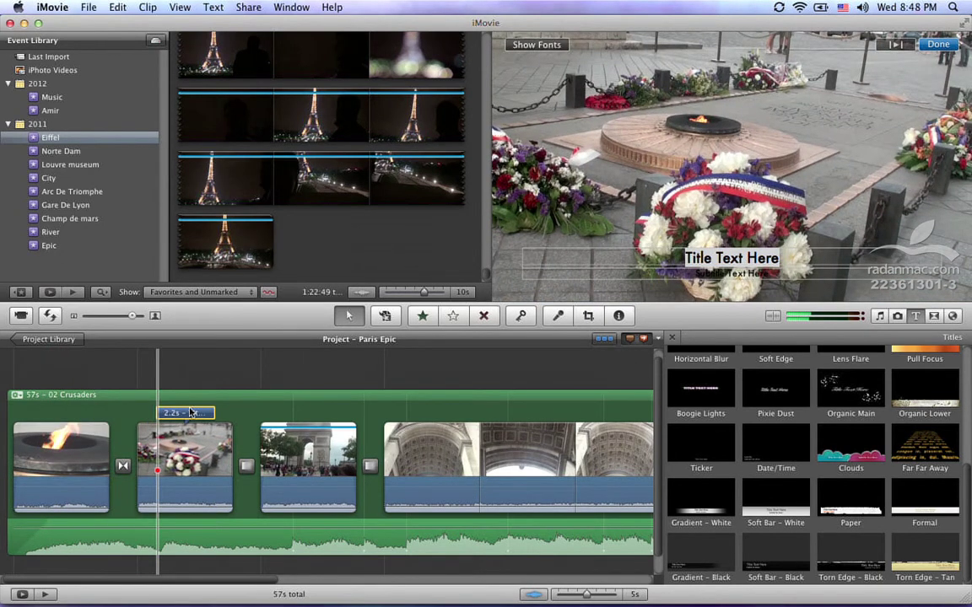
{"action": "key", "text": "super+z"}
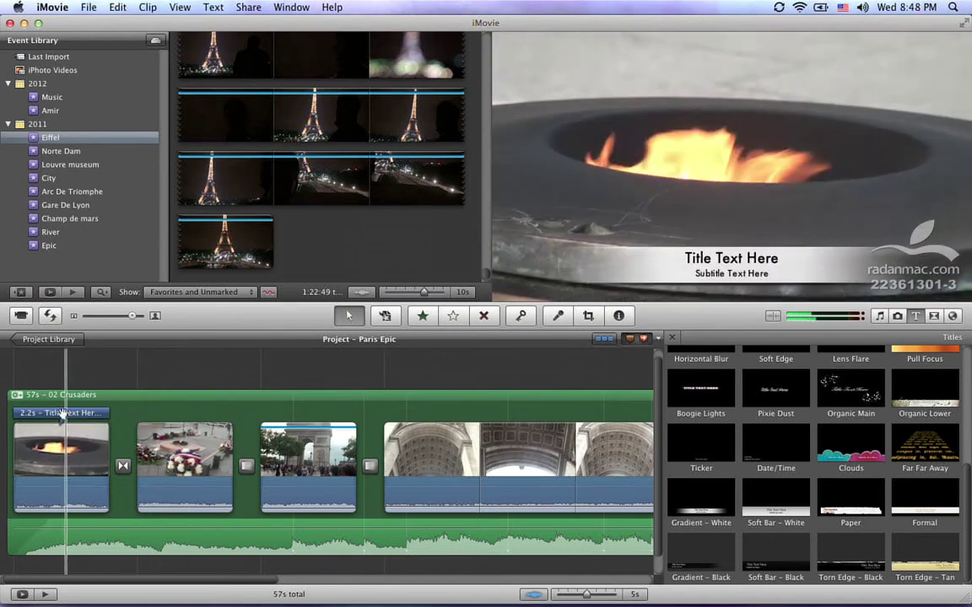
- Set the flame clip title's fade in/out to manual with a duration of 0.7 s
{"action": "left_click", "coordinate": [54, 413]}
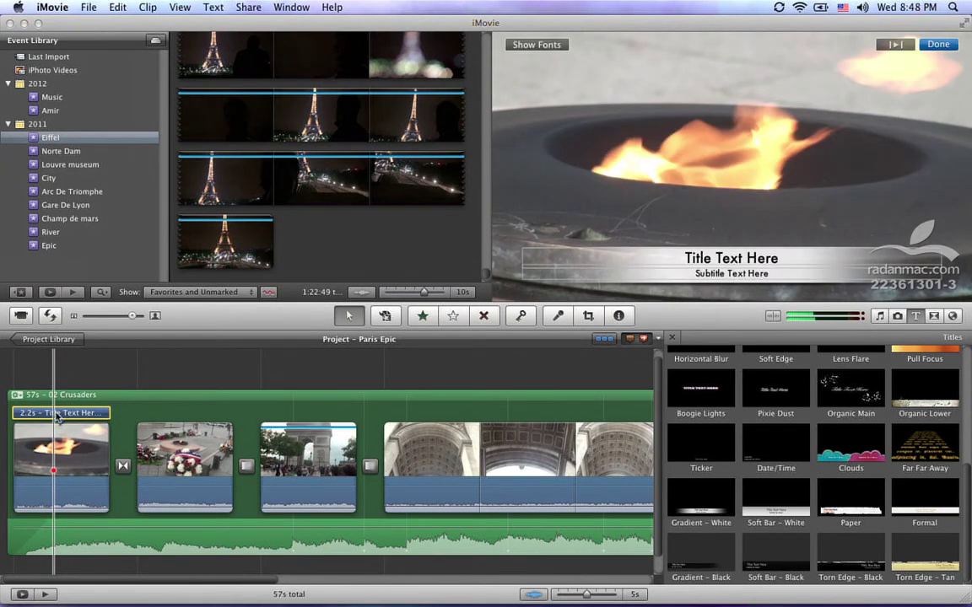
{"action": "double_click", "coordinate": [69, 413]}
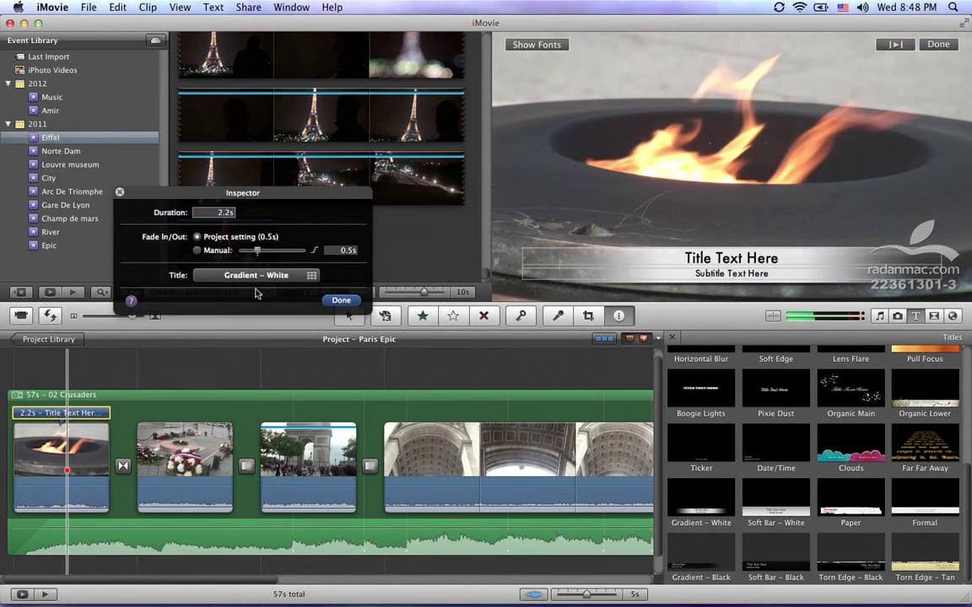
{"action": "left_click", "coordinate": [214, 251]}
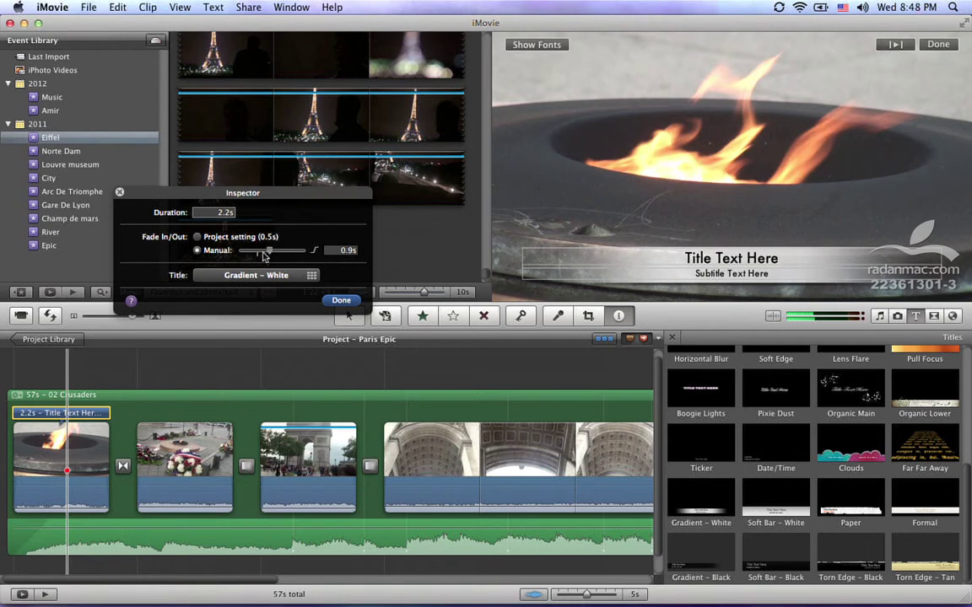
{"action": "left_click", "coordinate": [340, 301]}
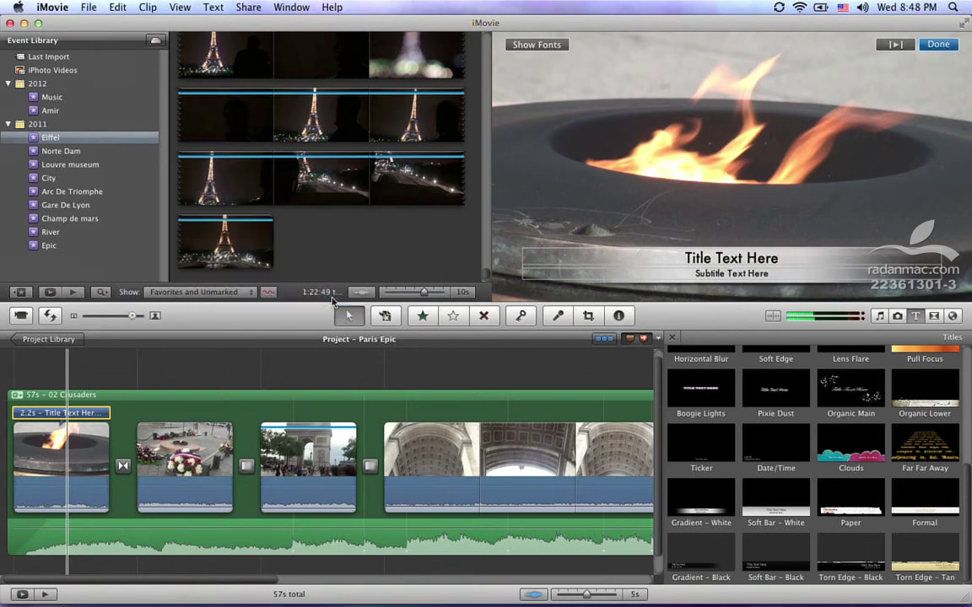
- Replace the title text with "ARC DE TRIOMPHE" and the subtitle with "PARIS"
{"action": "left_click", "coordinate": [739, 259]}
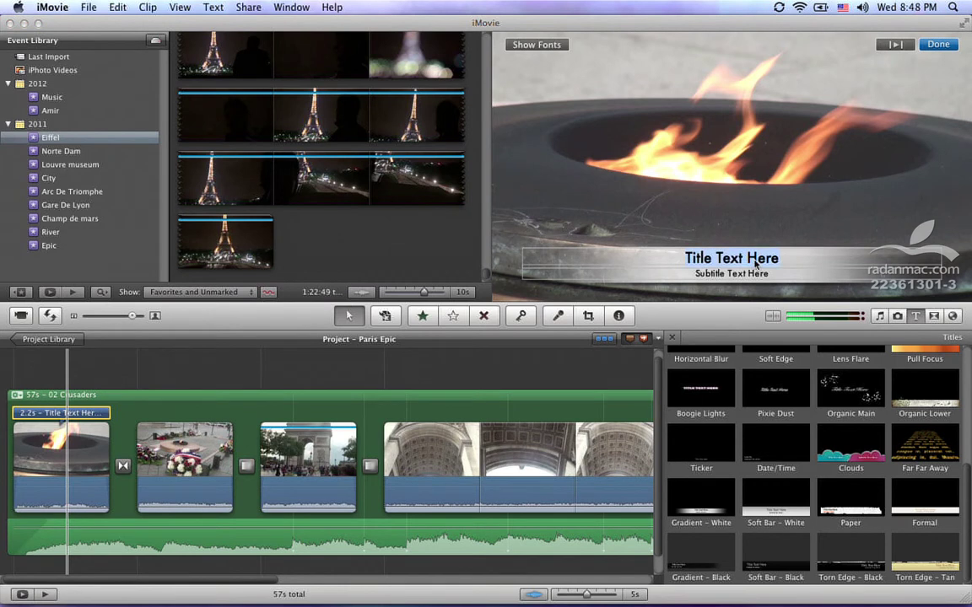
{"action": "type", "text": "ARC DE"}
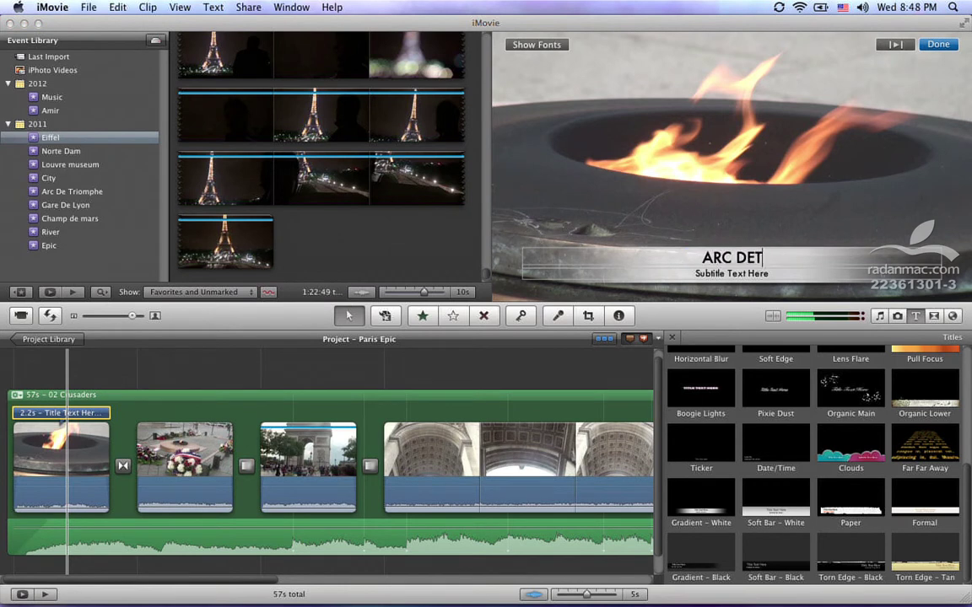
{"action": "type", "text": " TRI"}
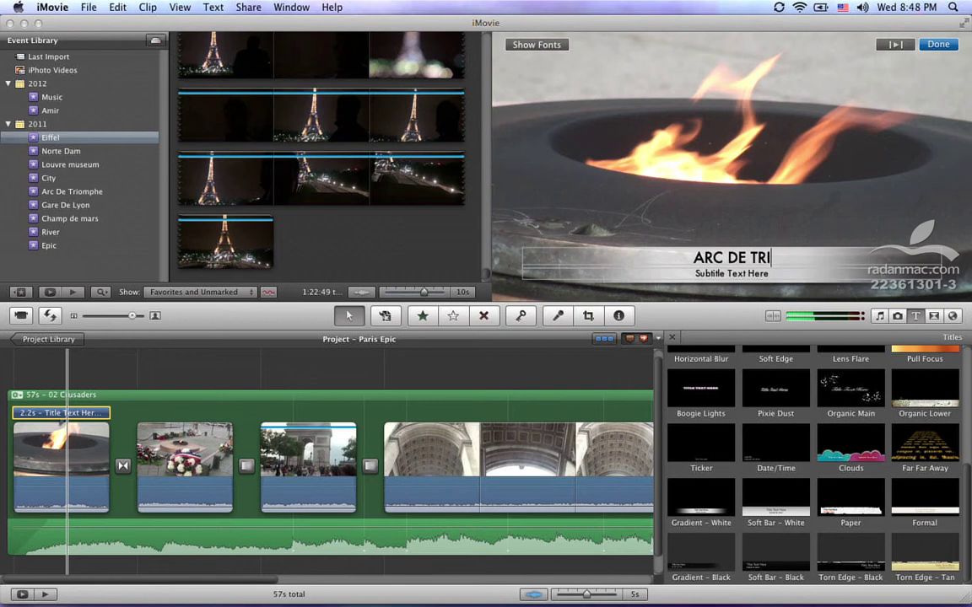
{"action": "type", "text": "OMPHE"}
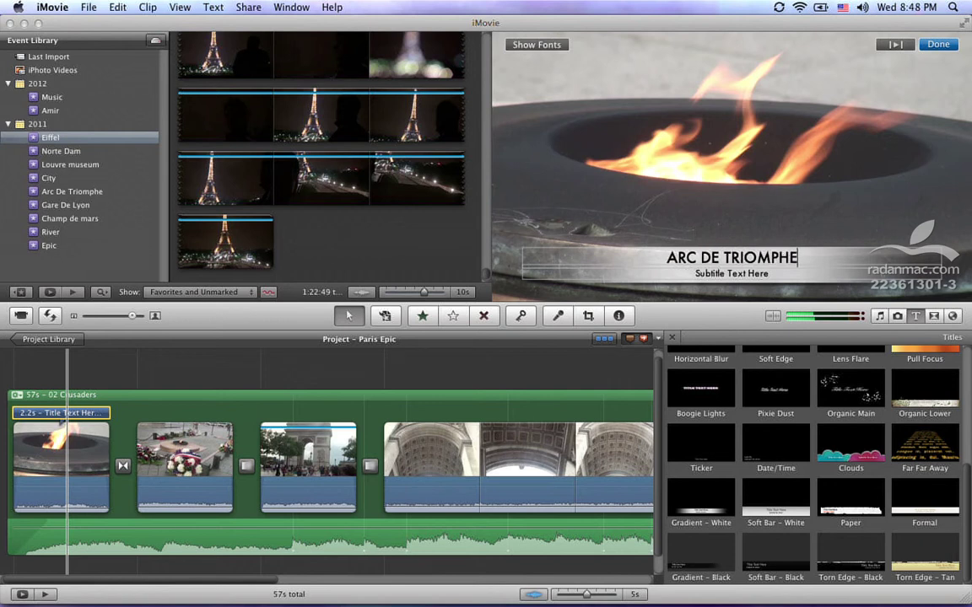
{"action": "left_click", "coordinate": [750, 274]}
{"action": "type", "text": "PARIS"}
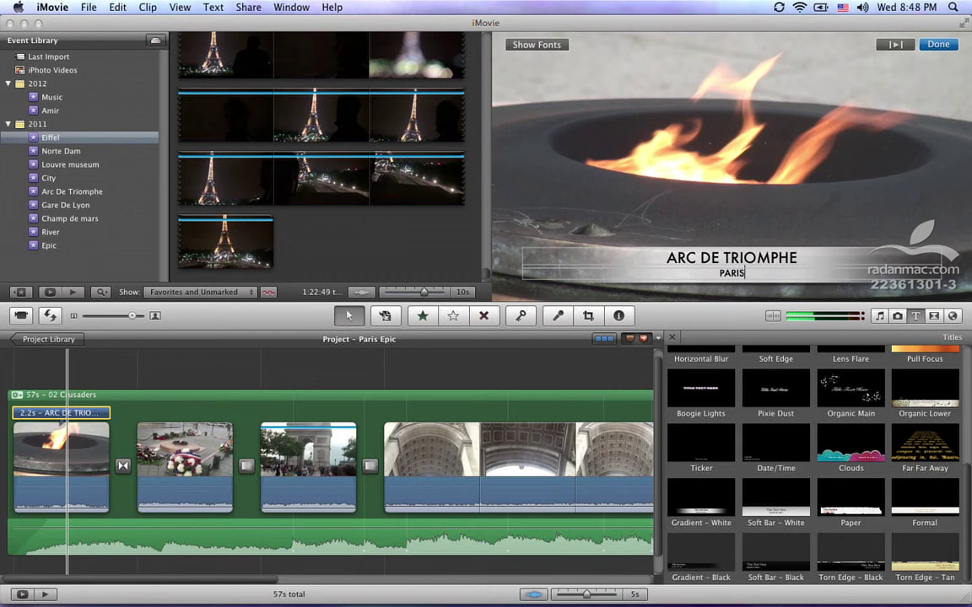
{"action": "left_click", "coordinate": [937, 44]}
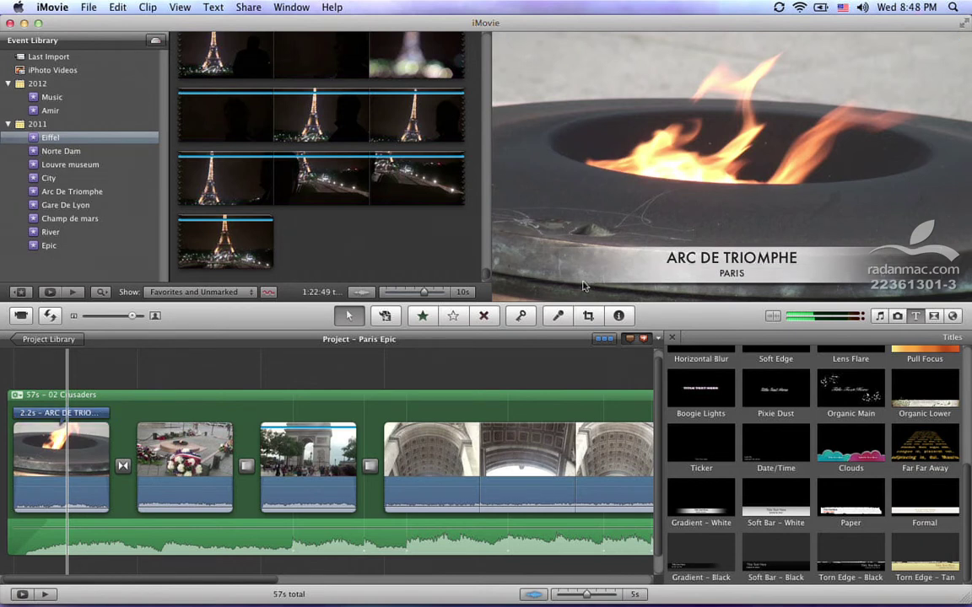
- Extend the title to 7.1 s so it spans the first two clips, playing it back before and after
{"action": "key", "text": "space"}
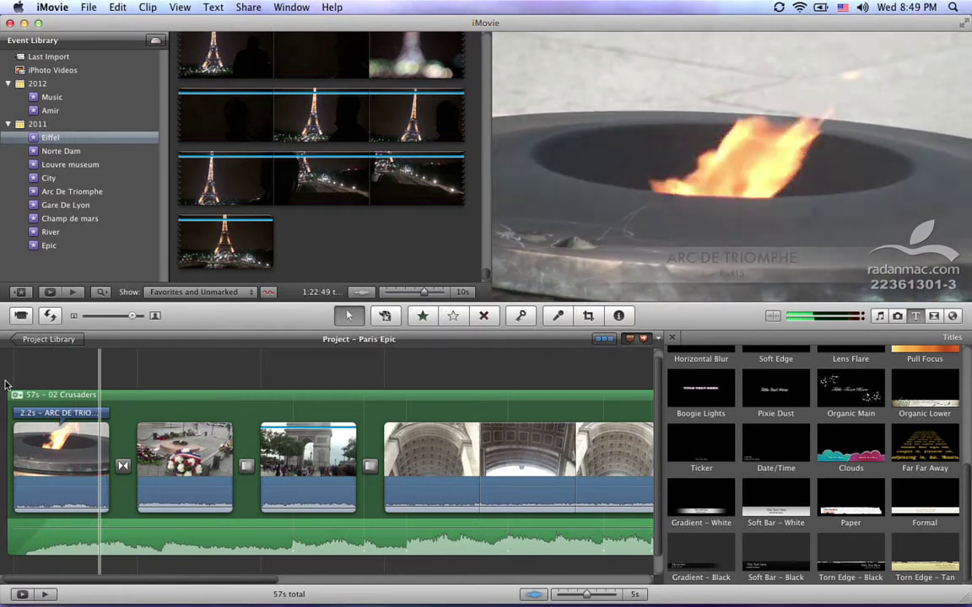
{"action": "key", "text": "space"}
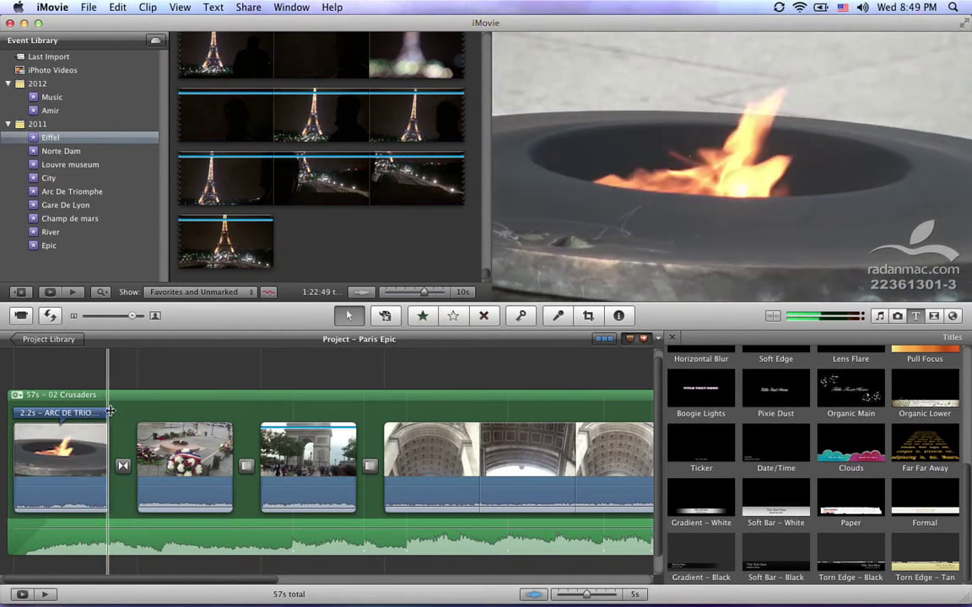
{"action": "left_click_drag", "start_coordinate": [108, 411], "coordinate": [232, 411]}
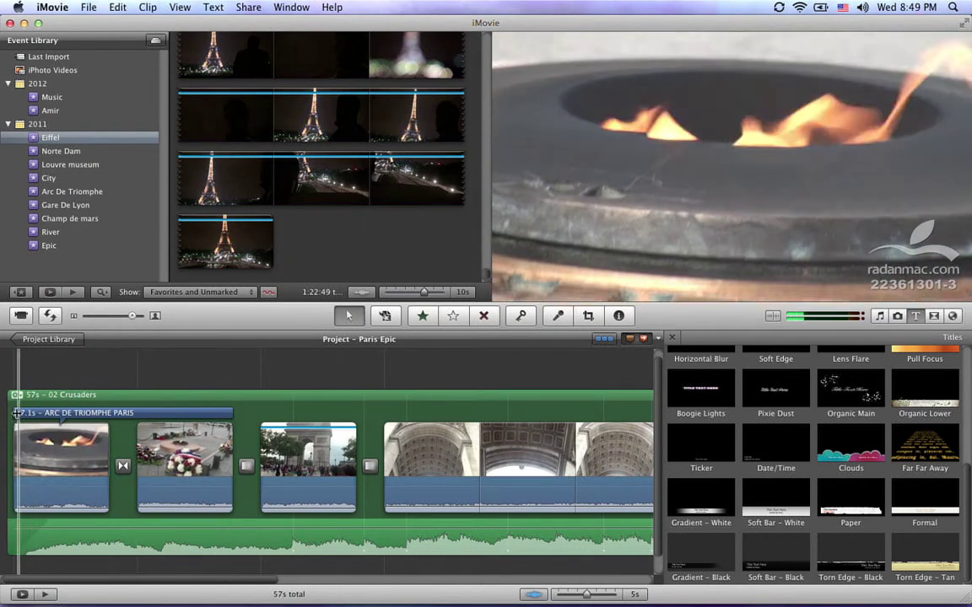
{"action": "key", "text": "space"}
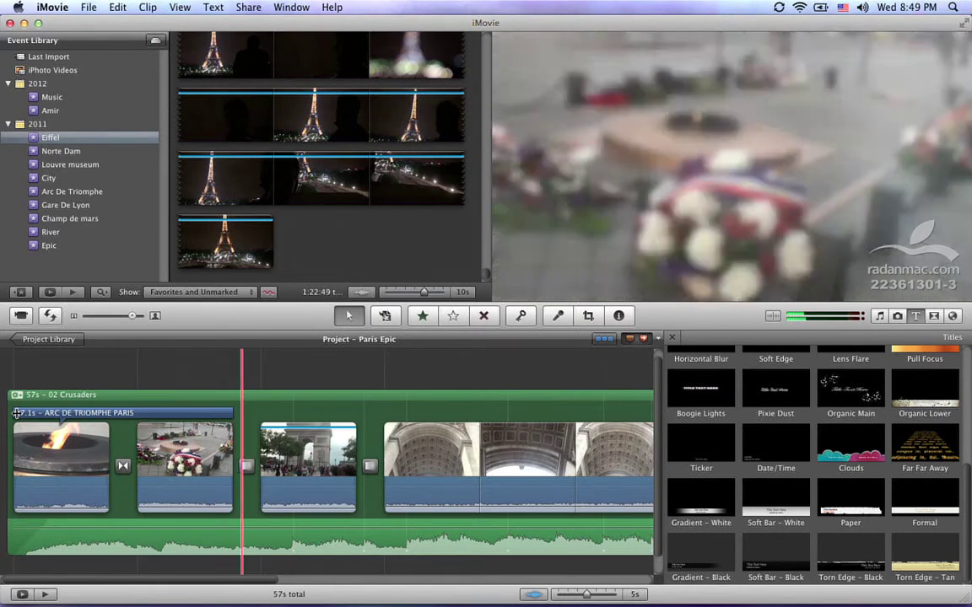
{"action": "left_click", "coordinate": [72, 436]}
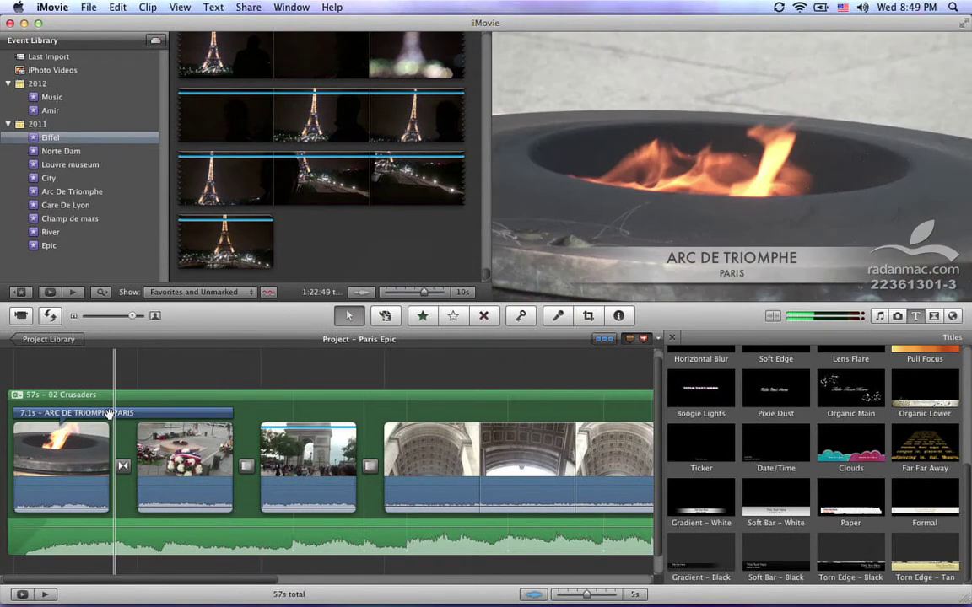
- Open the title style chooser for the ARC DE TRIOMPHE title and shift it clear of the timeline clips
{"action": "double_click", "coordinate": [93, 412]}
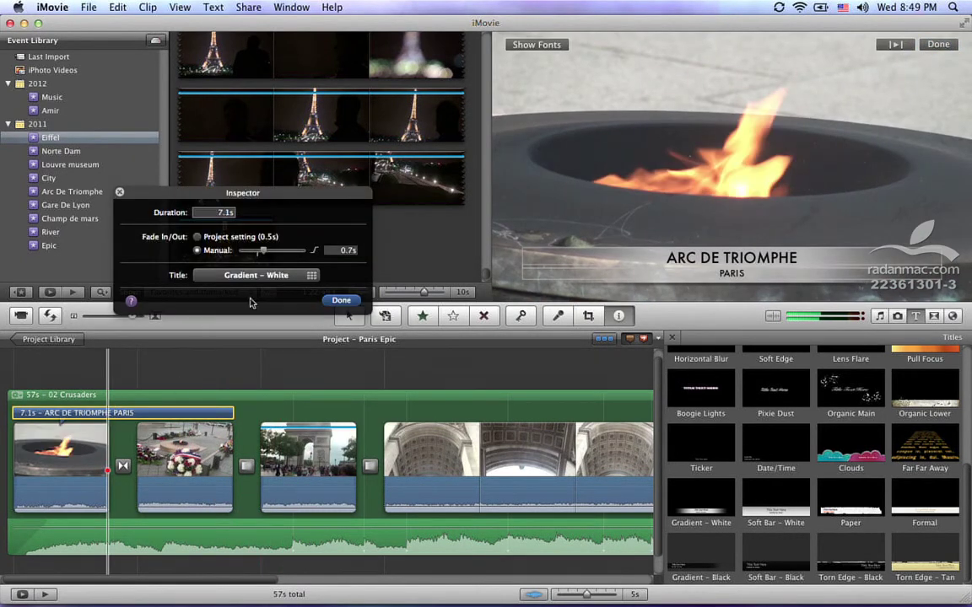
{"action": "left_click_drag", "start_coordinate": [262, 195], "coordinate": [213, 251]}
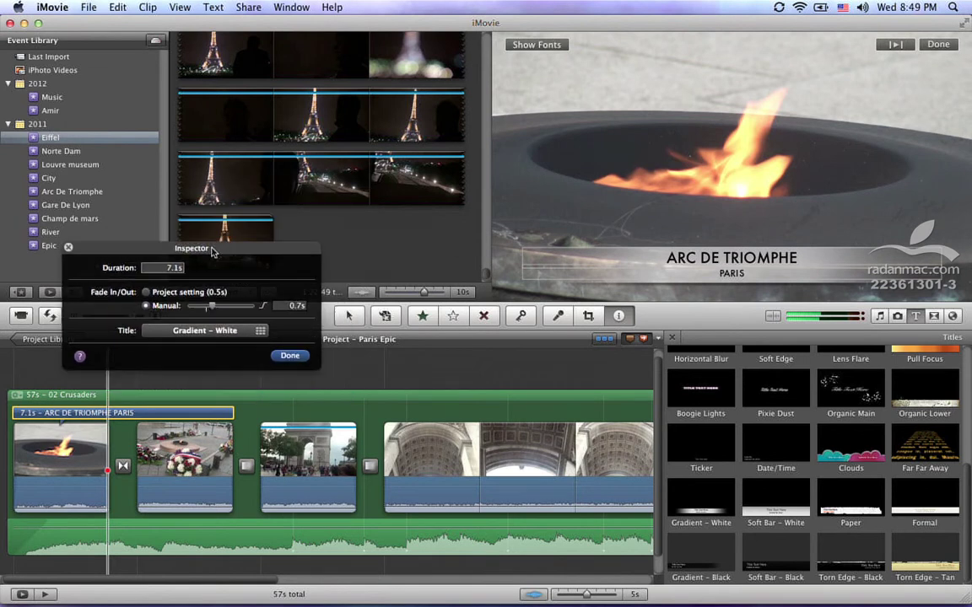
{"action": "left_click", "coordinate": [216, 335]}
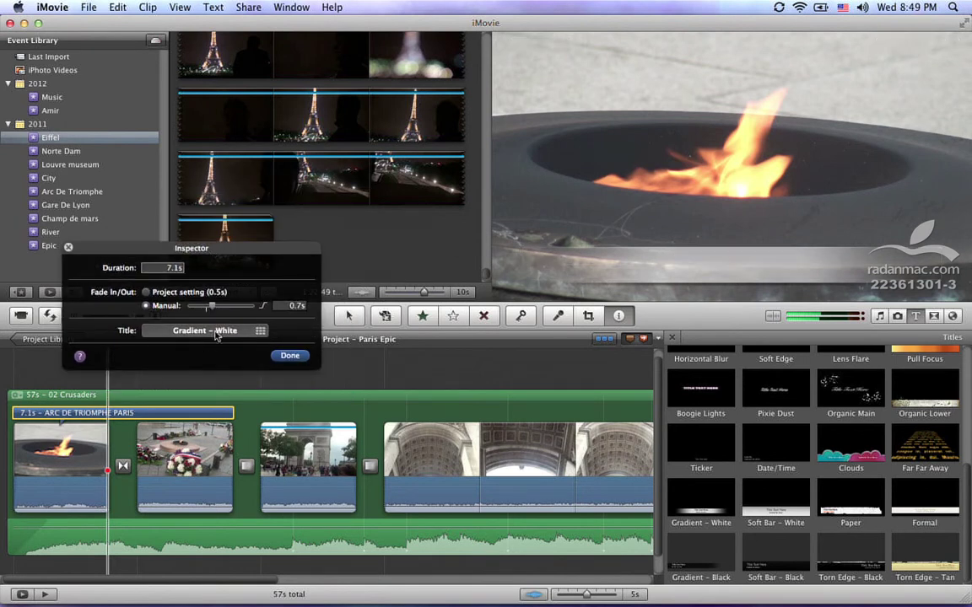
{"action": "left_click", "coordinate": [216, 331]}
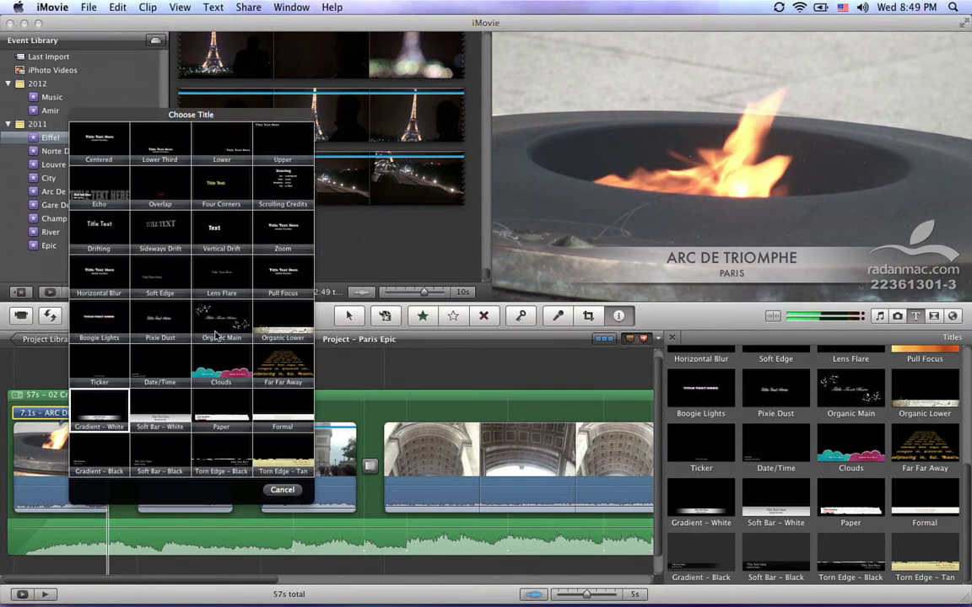
{"action": "left_click_drag", "start_coordinate": [237, 118], "coordinate": [350, 6]}
- Preview the Soft Bar - White, Gradient - Black, Soft Bar - Black and both Torn Edge styles on the title
{"action": "left_click", "coordinate": [306, 42]}
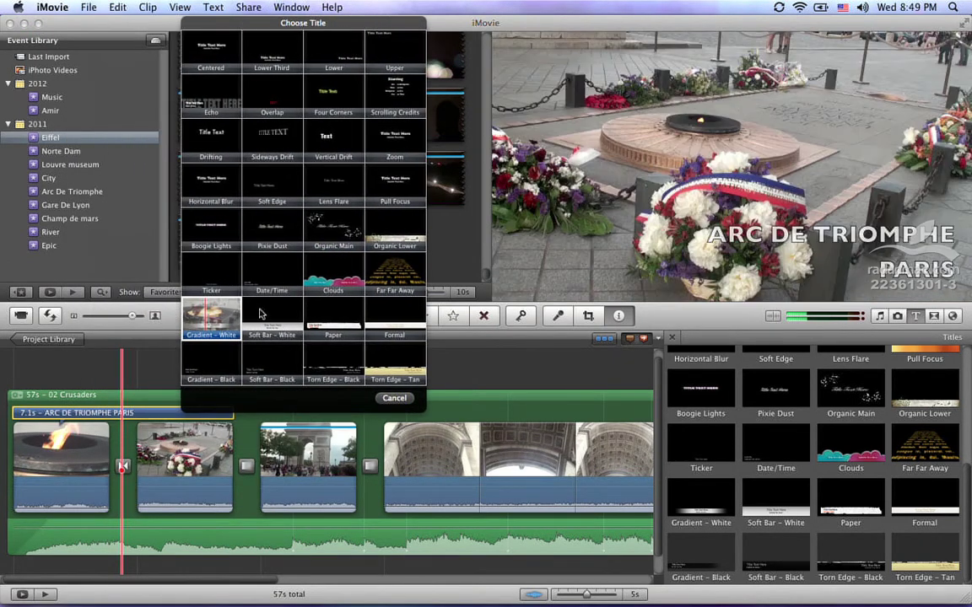
{"action": "left_click", "coordinate": [260, 315]}
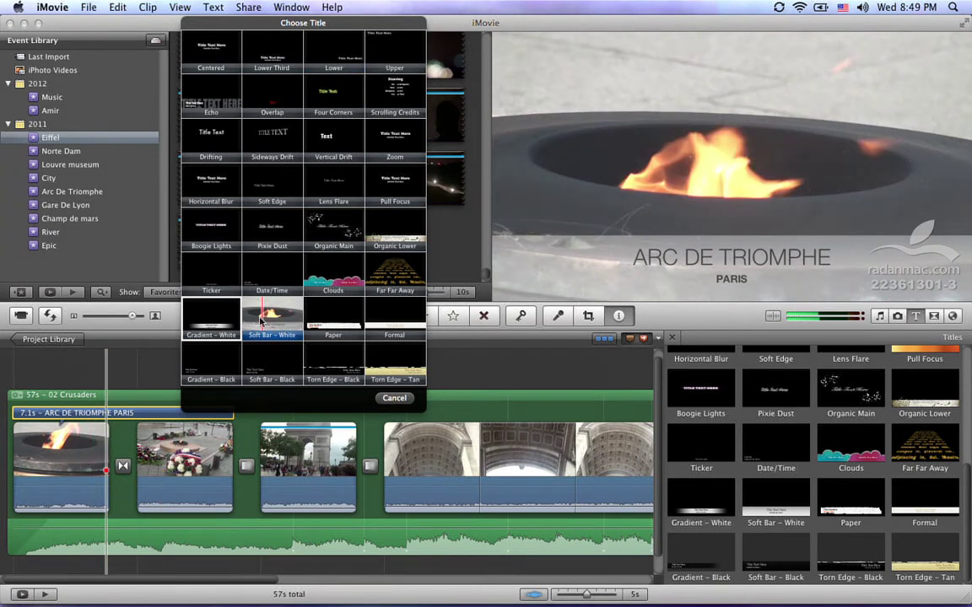
{"action": "left_click", "coordinate": [213, 359]}
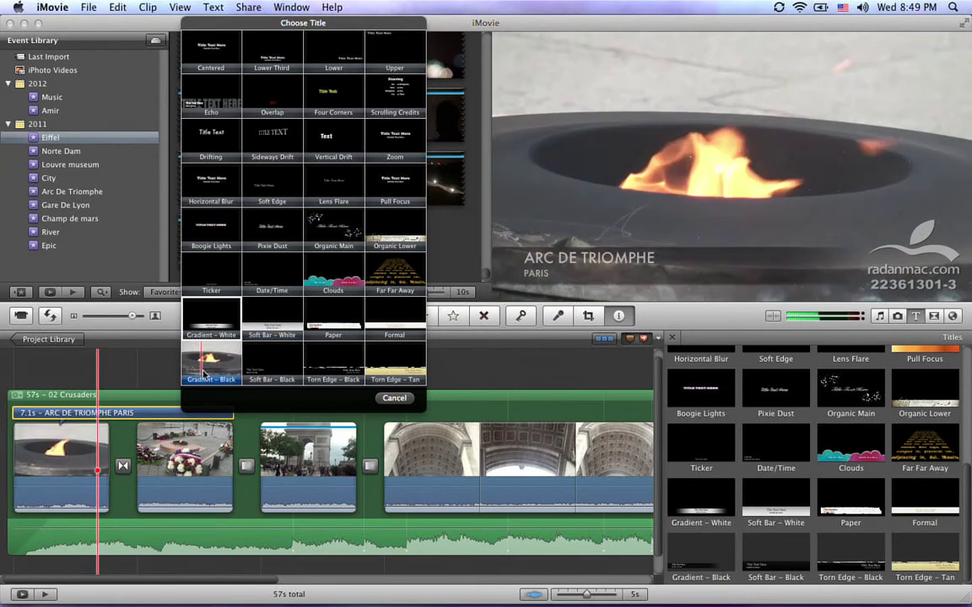
{"action": "left_click", "coordinate": [266, 364]}
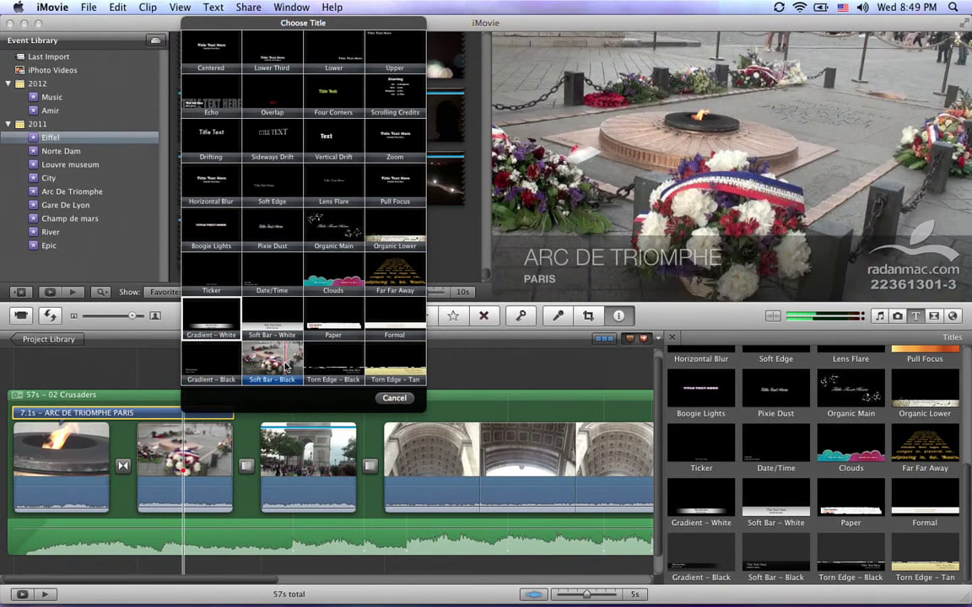
{"action": "left_click", "coordinate": [329, 367]}
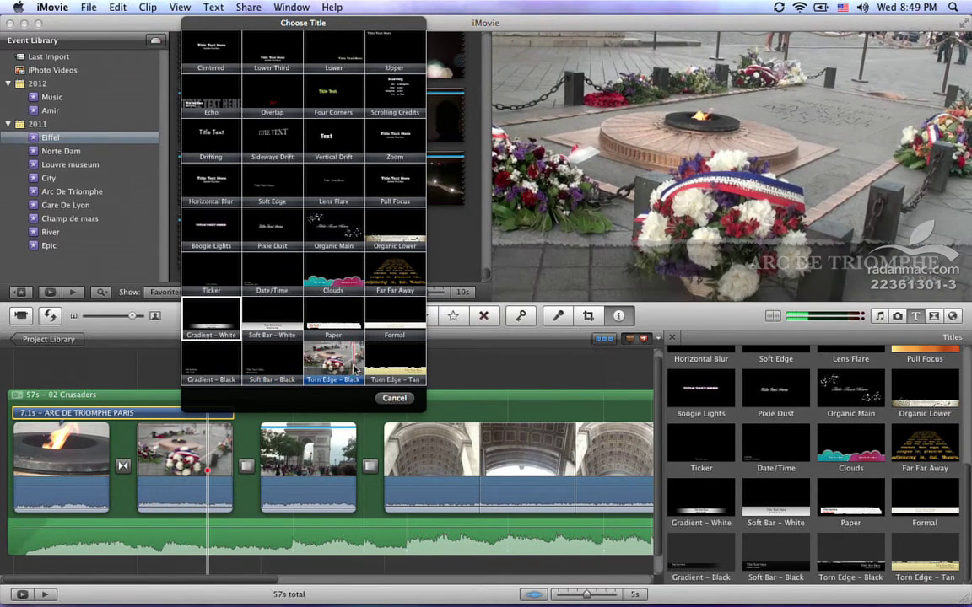
{"action": "left_click", "coordinate": [408, 368]}
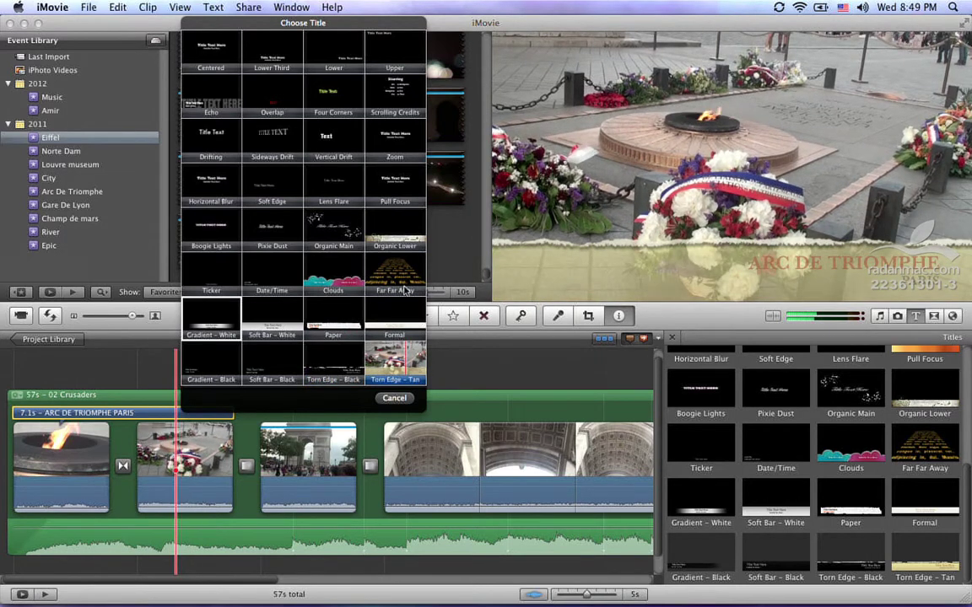
{"action": "left_click", "coordinate": [397, 321]}
{"action": "left_click", "coordinate": [392, 187]}
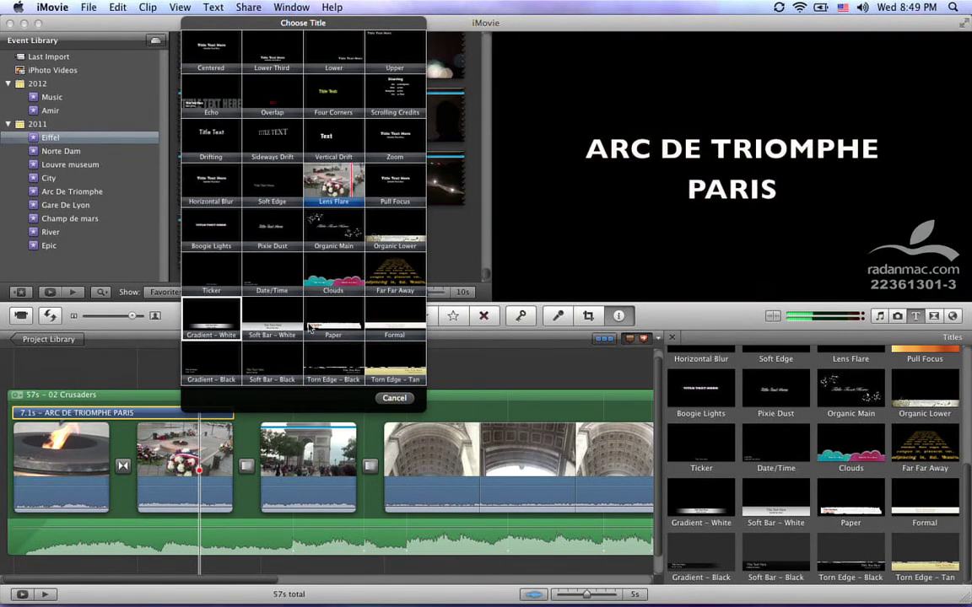
- Compare the Paper, Soft Bar, Overlap and Four Corners styles on the ARC DE TRIOMPHE title
{"action": "left_click", "coordinate": [276, 381]}
{"action": "left_click", "coordinate": [337, 321]}
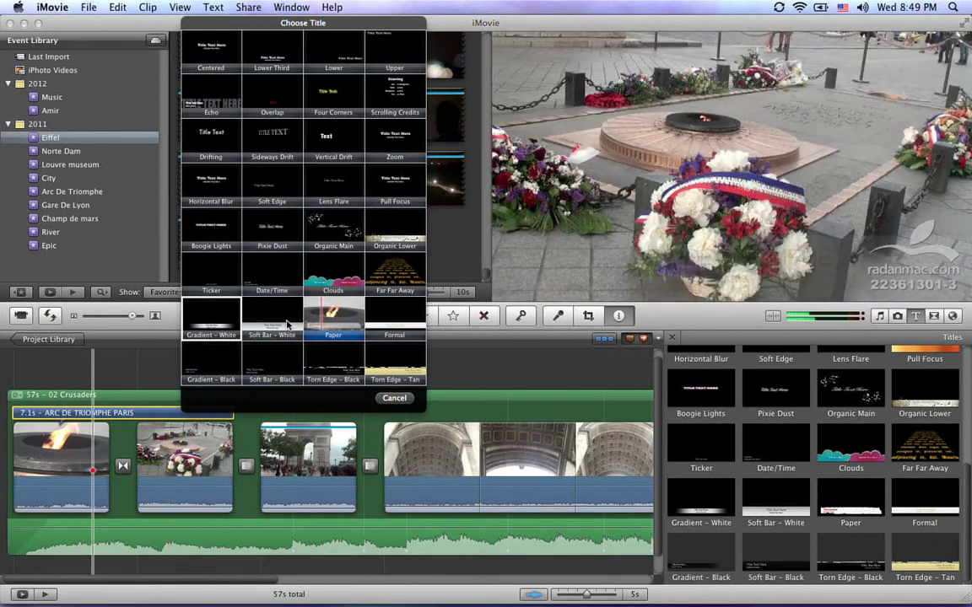
{"action": "left_click", "coordinate": [265, 324]}
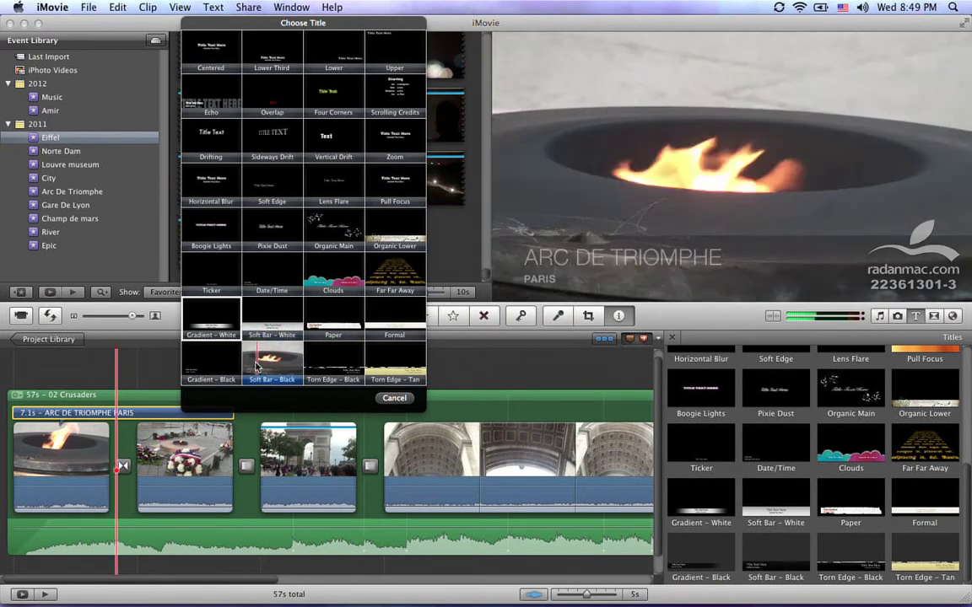
{"action": "left_click", "coordinate": [259, 364]}
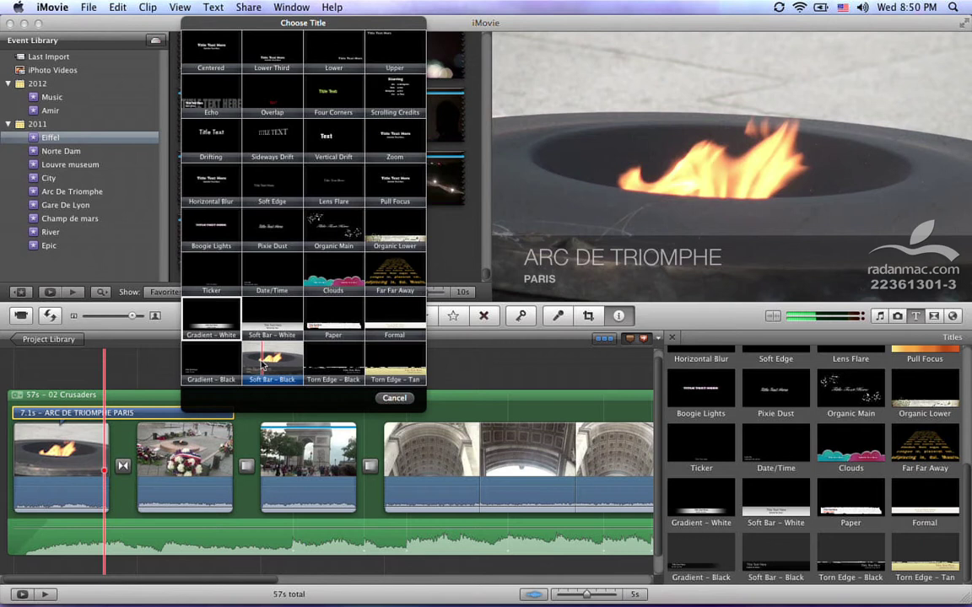
{"action": "left_click", "coordinate": [267, 95]}
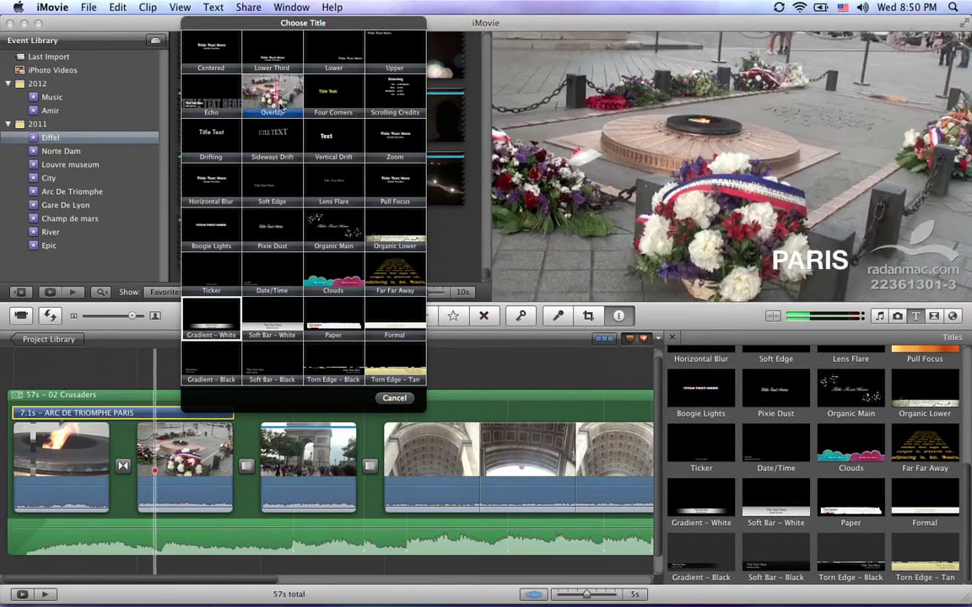
{"action": "key", "text": "Right"}
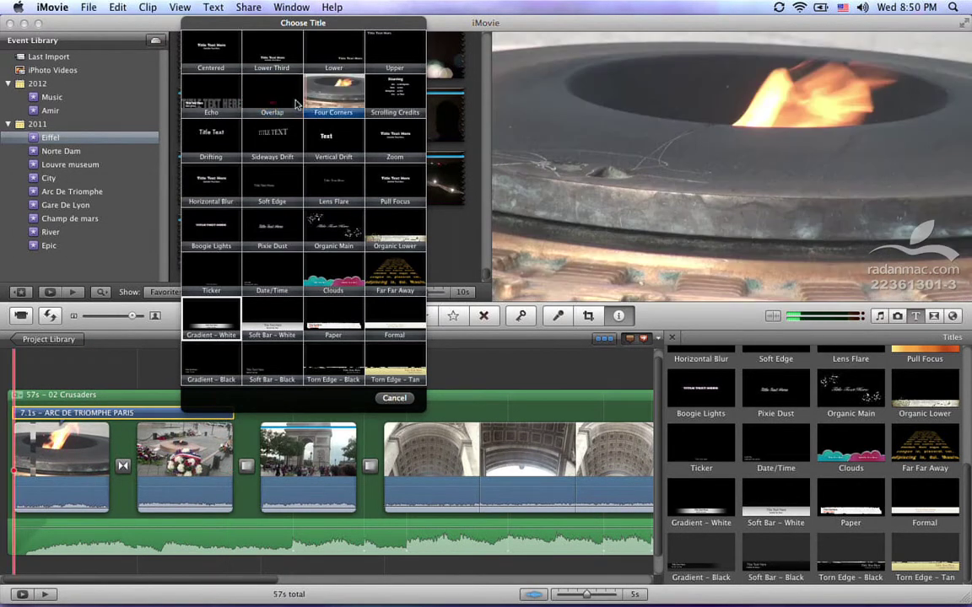
{"action": "left_click", "coordinate": [281, 102]}
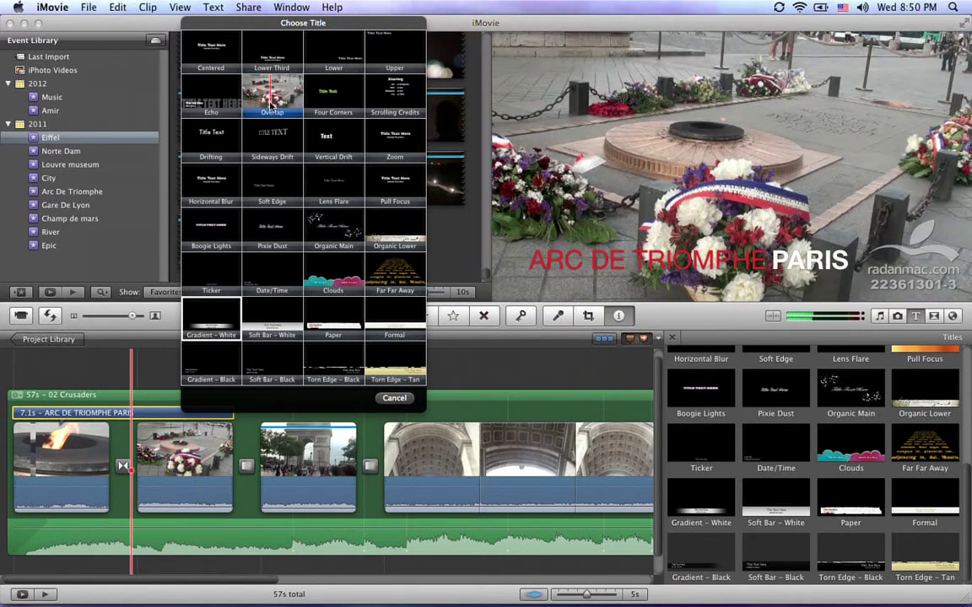
- Apply the Soft Bar - Black style to the ARC DE TRIOMPHE title, close the inspector and play the project back
{"action": "left_click", "coordinate": [273, 363]}
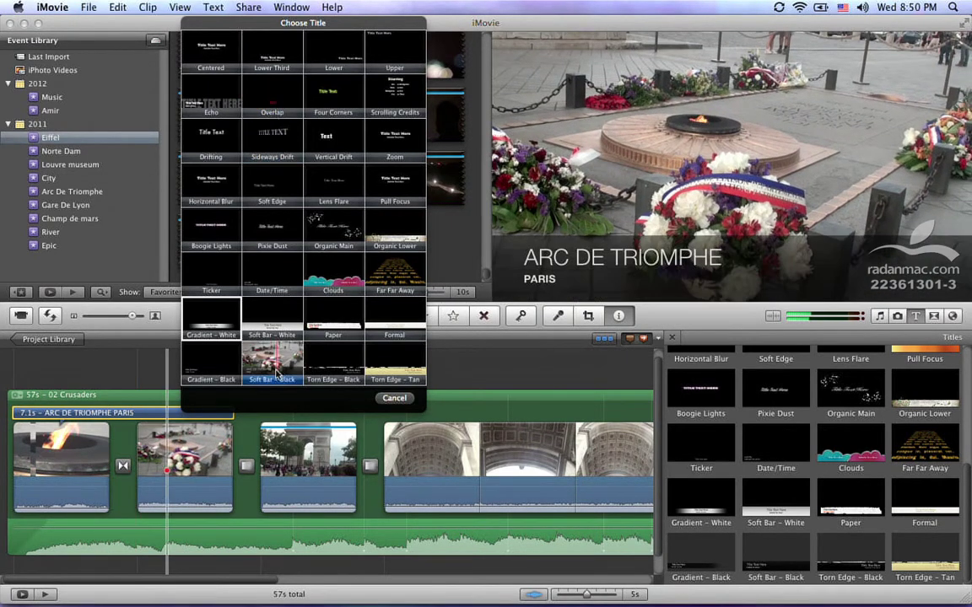
{"action": "left_click", "coordinate": [283, 365]}
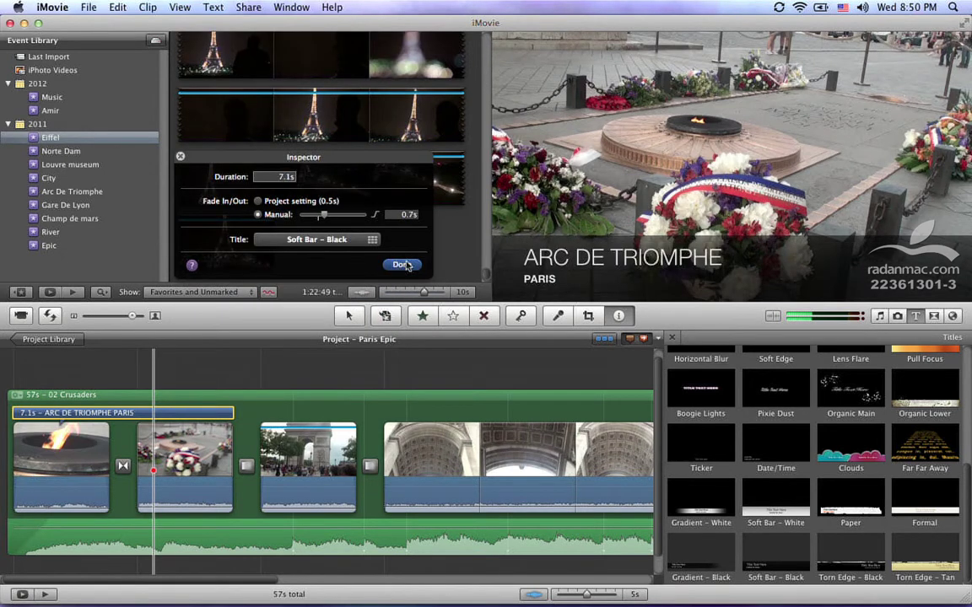
{"action": "left_click", "coordinate": [402, 264]}
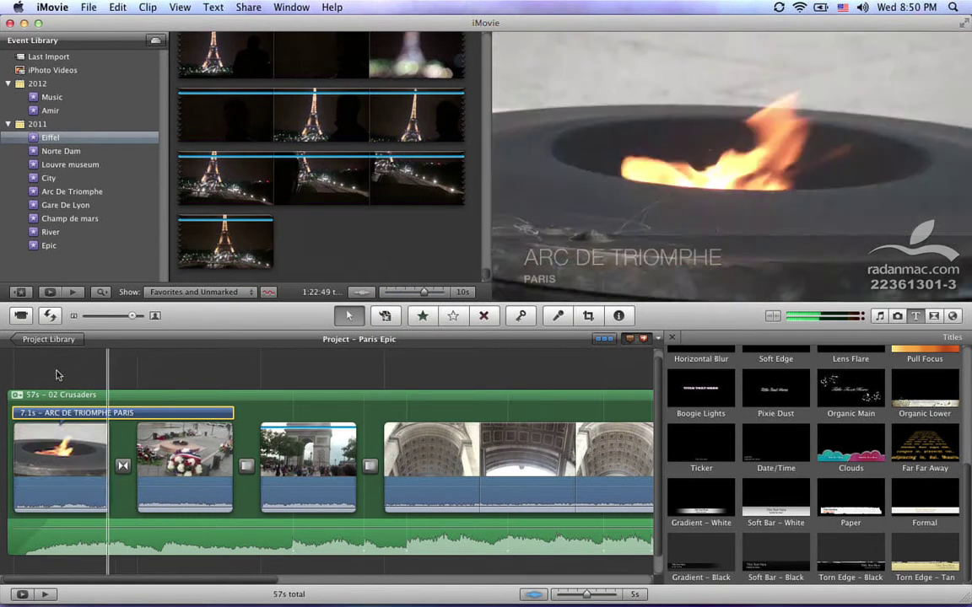
{"action": "key", "text": "space"}
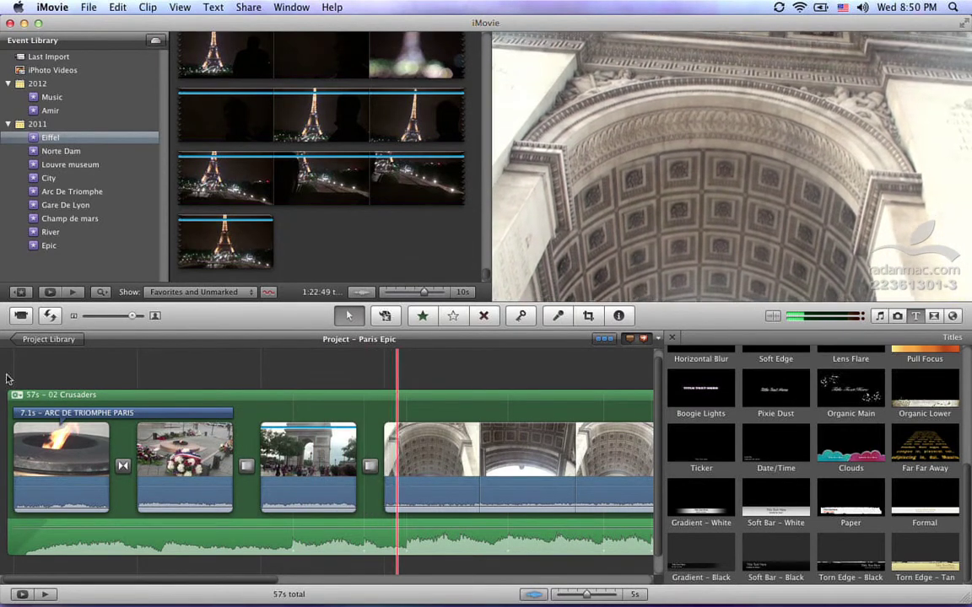
{"action": "left_click", "coordinate": [8, 379]}
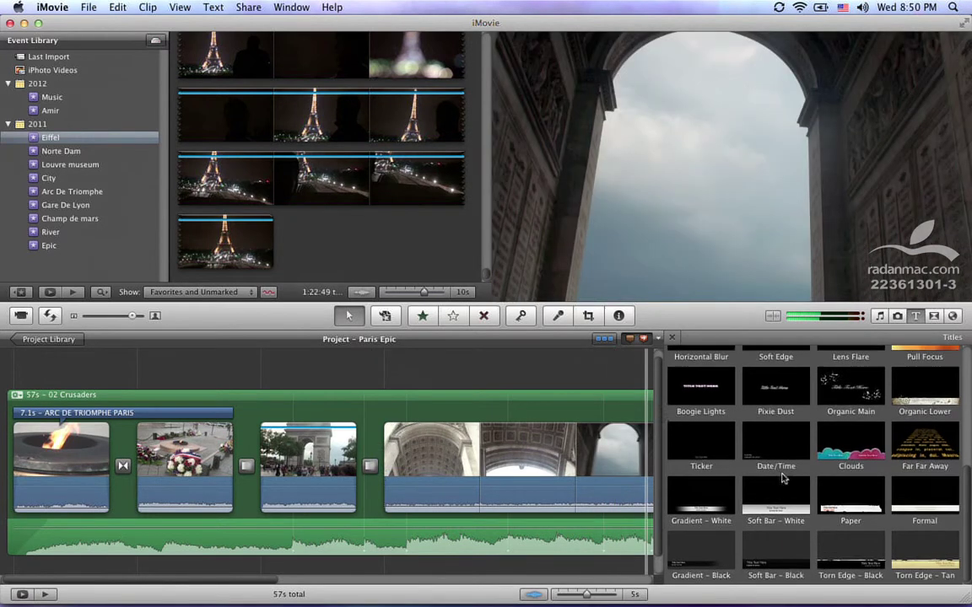
- Select the ARC DE TRIOMPHE line of the title, show its font chooser and move the chooser clear of the viewer
{"action": "scroll", "coordinate": [782, 478], "scroll_direction": "up", "scroll_amount": 6}
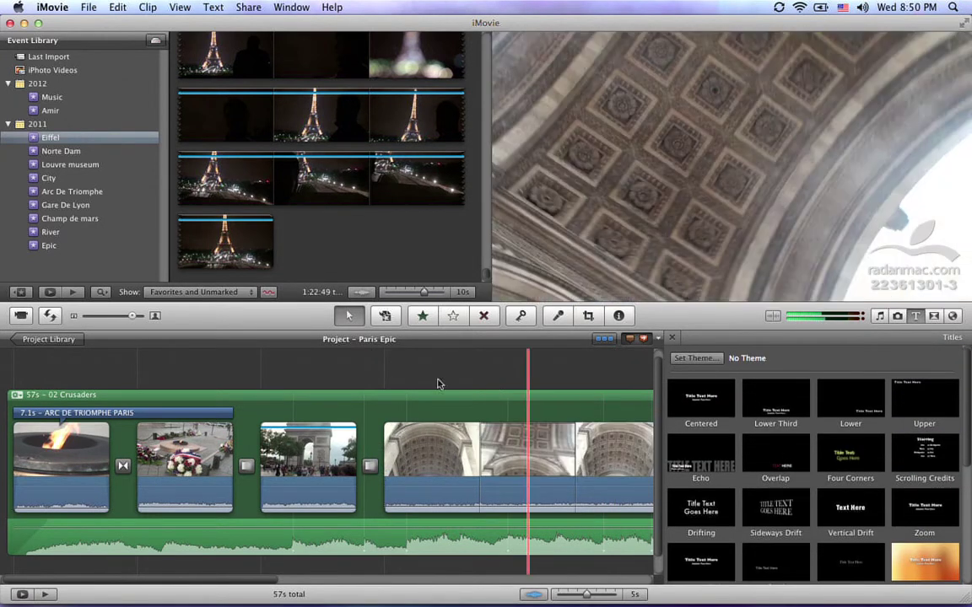
{"action": "left_click", "coordinate": [121, 413]}
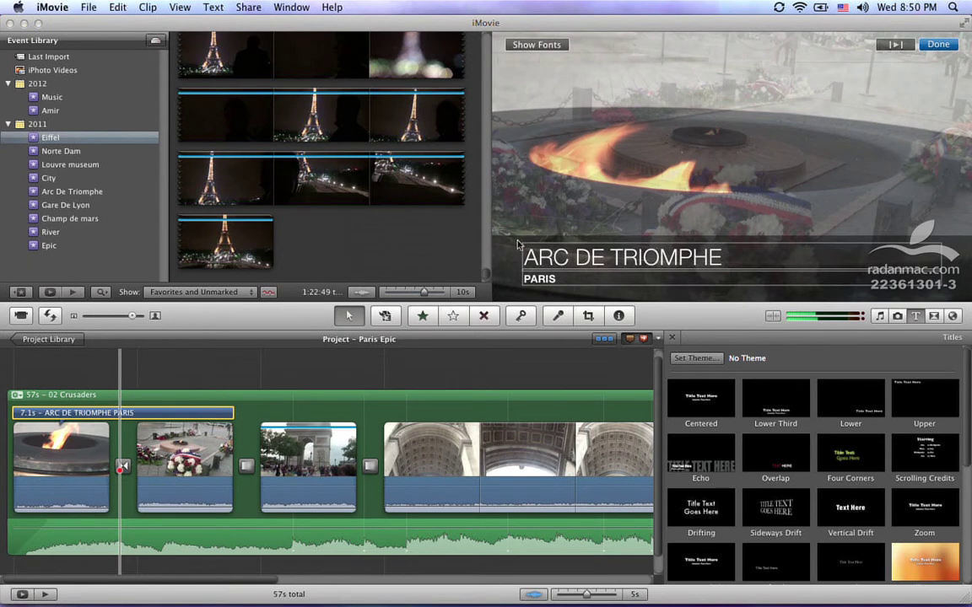
{"action": "left_click", "coordinate": [553, 261]}
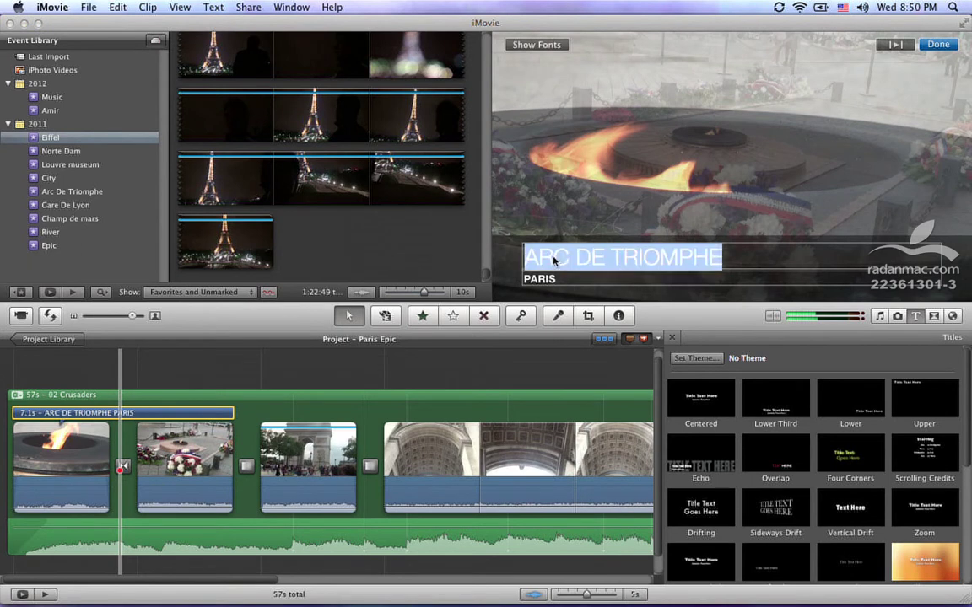
{"action": "left_click", "coordinate": [548, 279]}
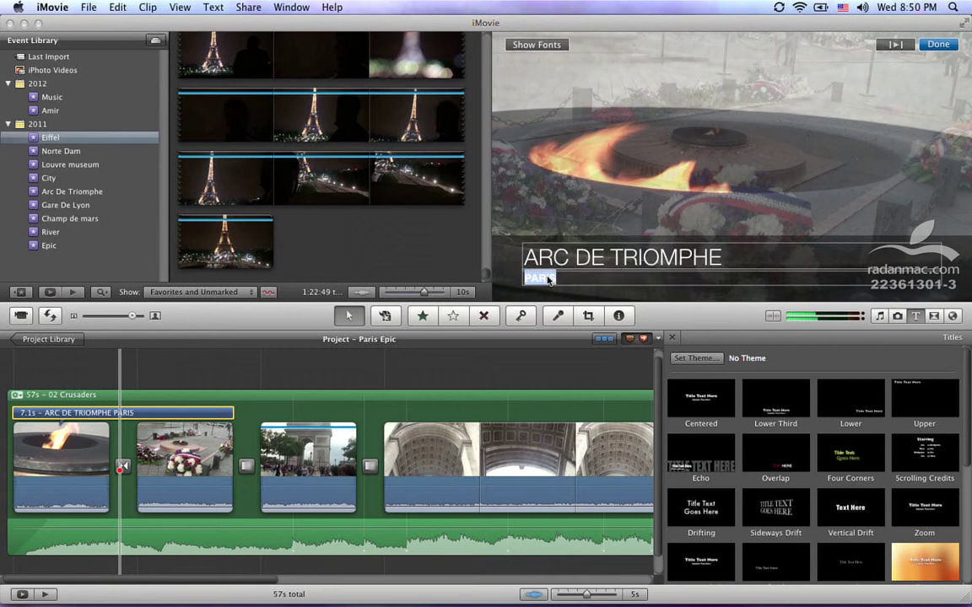
{"action": "left_click", "coordinate": [553, 257]}
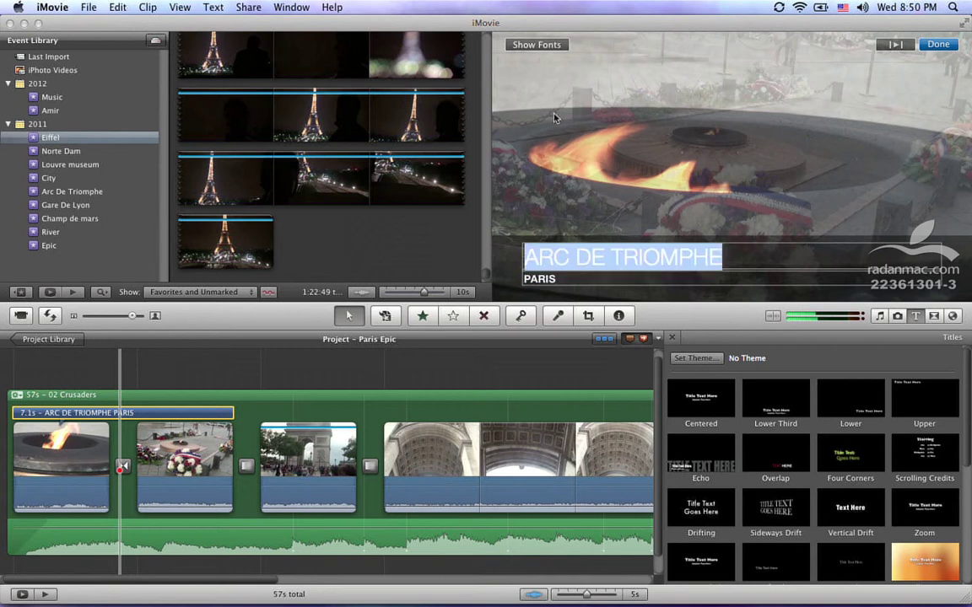
{"action": "left_click", "coordinate": [536, 44]}
{"action": "left_click_drag", "start_coordinate": [674, 290], "coordinate": [154, 81]}
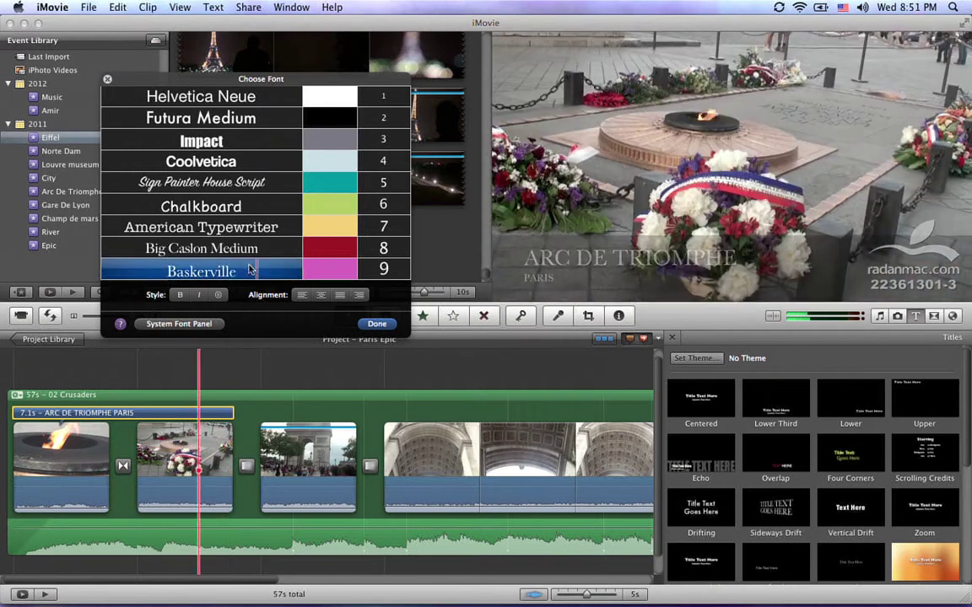
- Set the ARC DE TRIOMPHE line to Geneva Regular at size 26 using the system fonts
{"action": "left_click", "coordinate": [177, 287]}
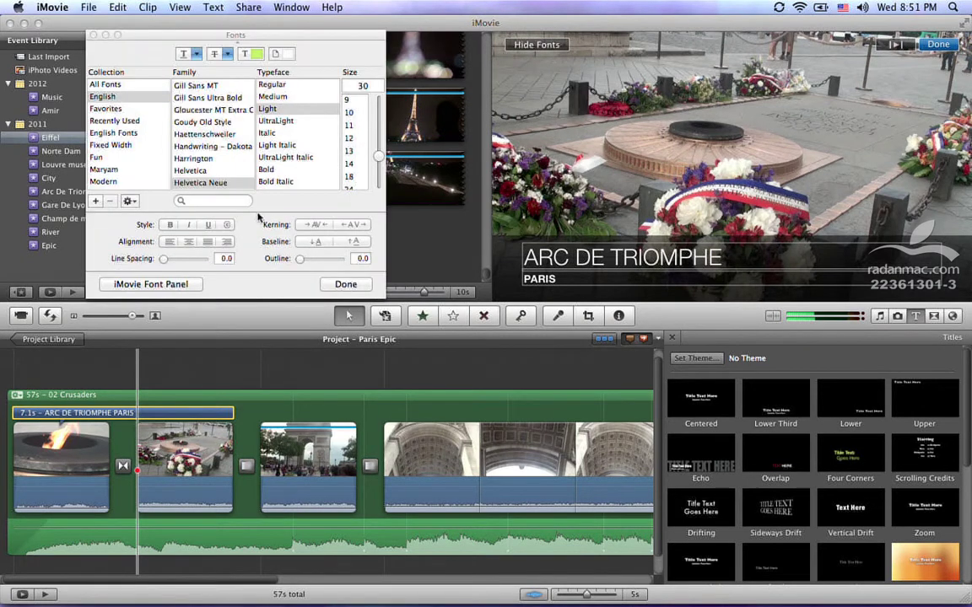
{"action": "left_click", "coordinate": [574, 259]}
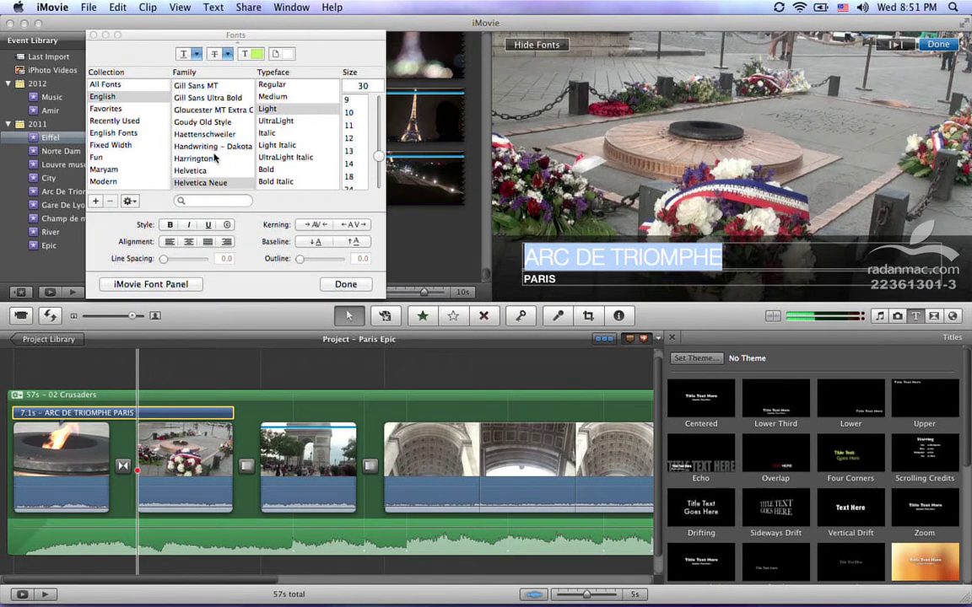
{"action": "scroll", "coordinate": [214, 157], "scroll_direction": "up", "scroll_amount": 5}
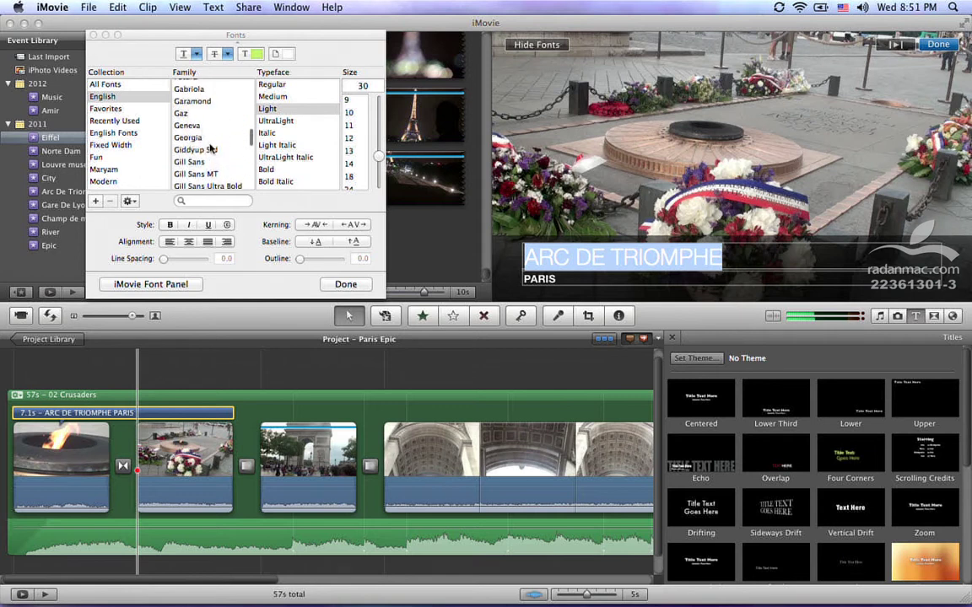
{"action": "left_click", "coordinate": [195, 125]}
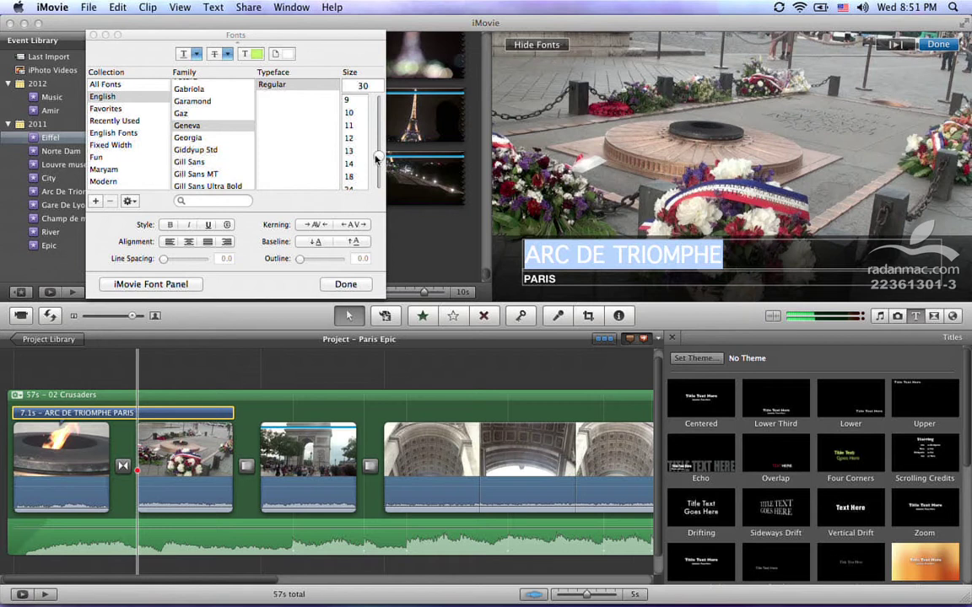
{"action": "mouse_move", "coordinate": [377, 160]}
{"action": "left_mouse_down"}
{"action": "mouse_move", "coordinate": [377, 173]}
{"action": "mouse_move", "coordinate": [377, 161]}
{"action": "left_mouse_up"}
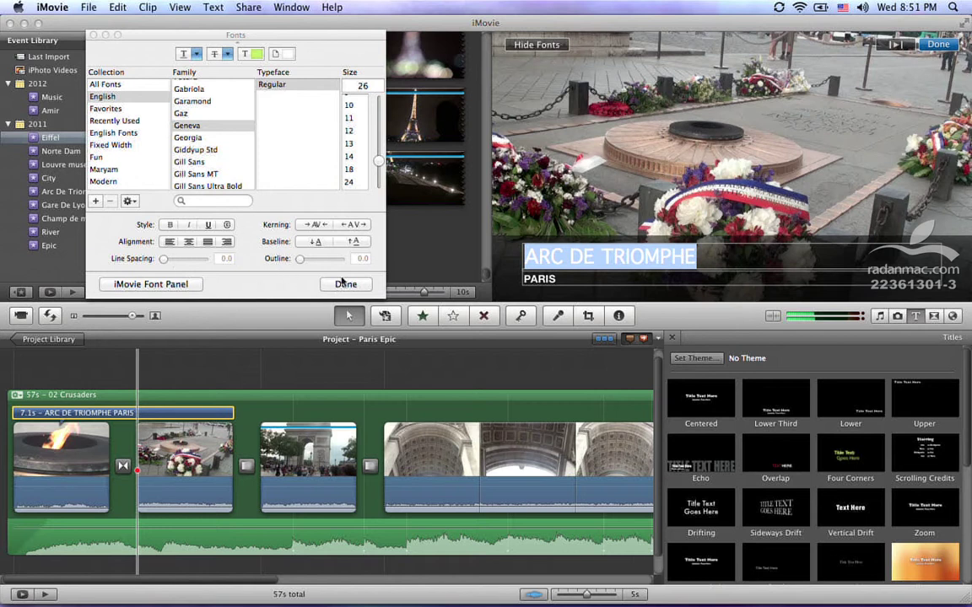
- Return to the iMovie fonts, apply Baskerville to the title, finish editing and play the result back
{"action": "left_click", "coordinate": [187, 285]}
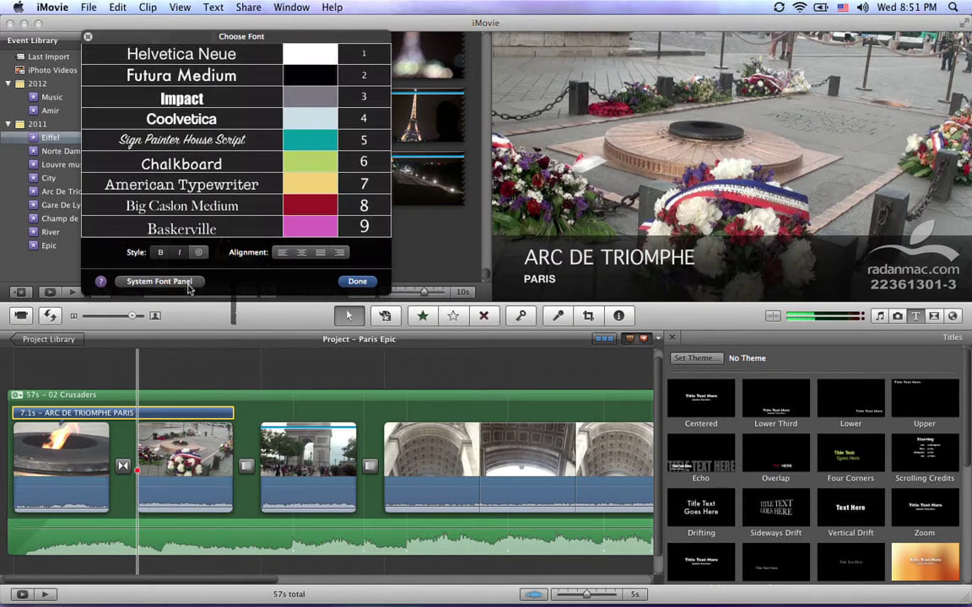
{"action": "left_click", "coordinate": [221, 205]}
{"action": "left_click", "coordinate": [224, 228]}
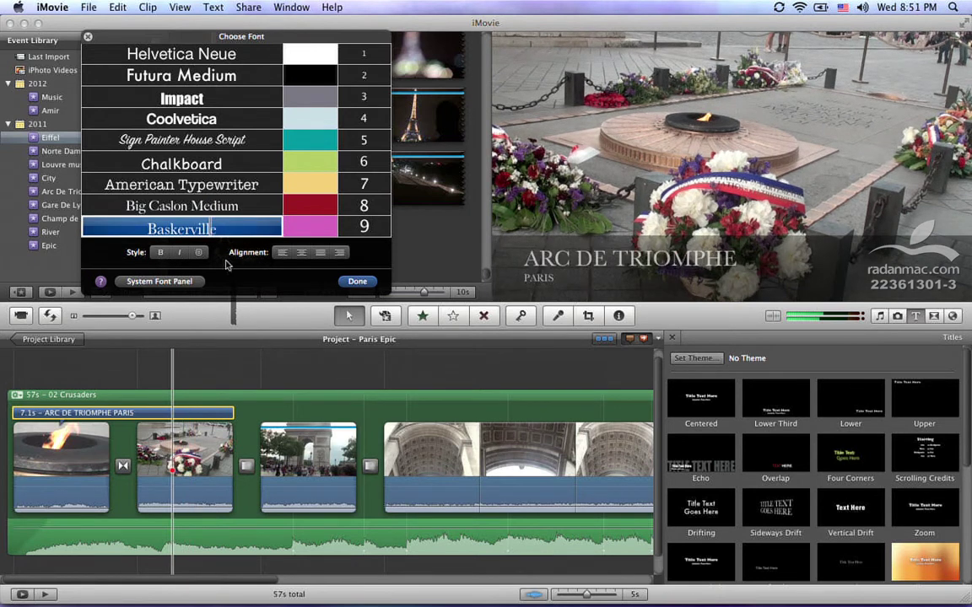
{"action": "left_click", "coordinate": [356, 281]}
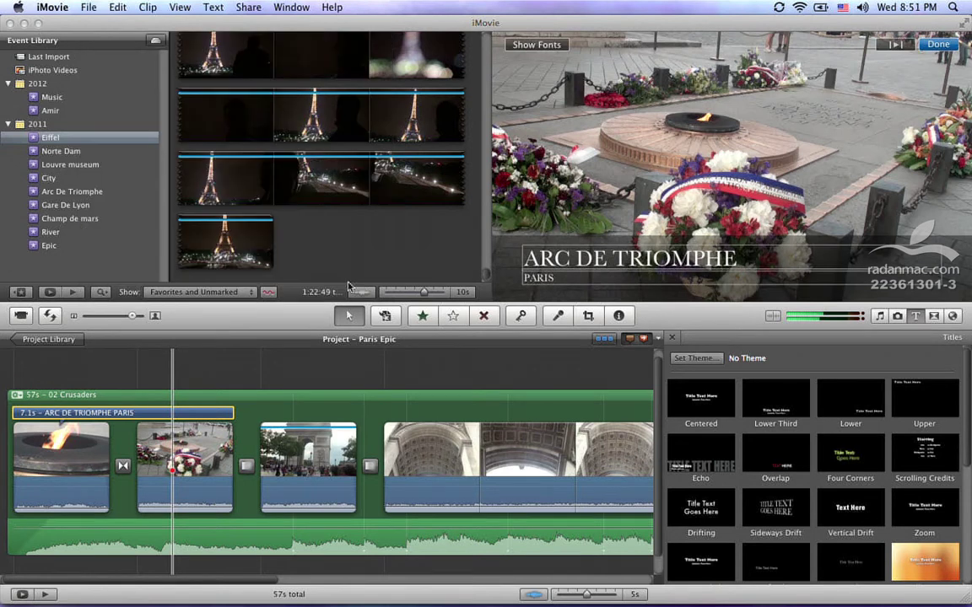
{"action": "left_click", "coordinate": [23, 385]}
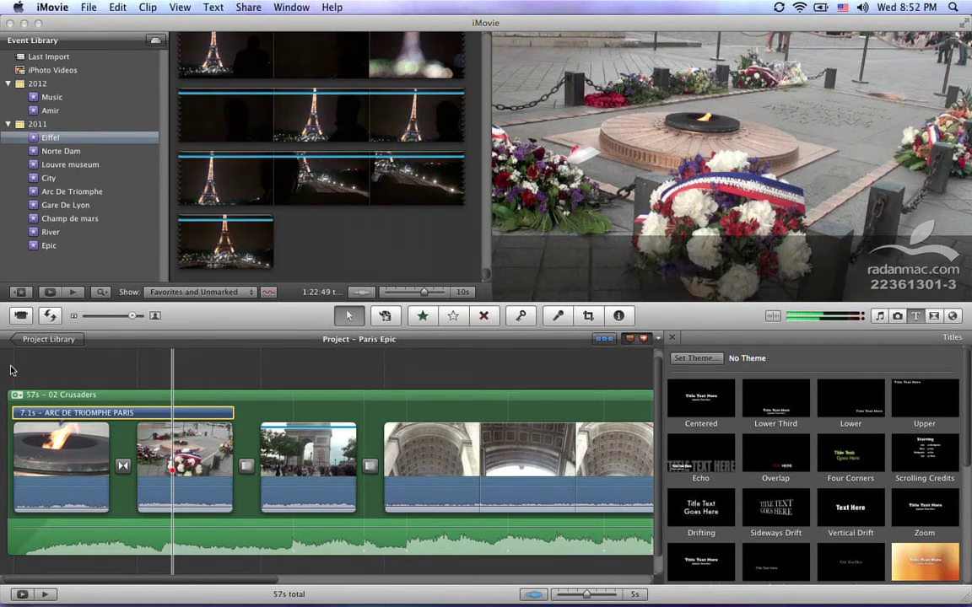
{"action": "key", "text": "space"}
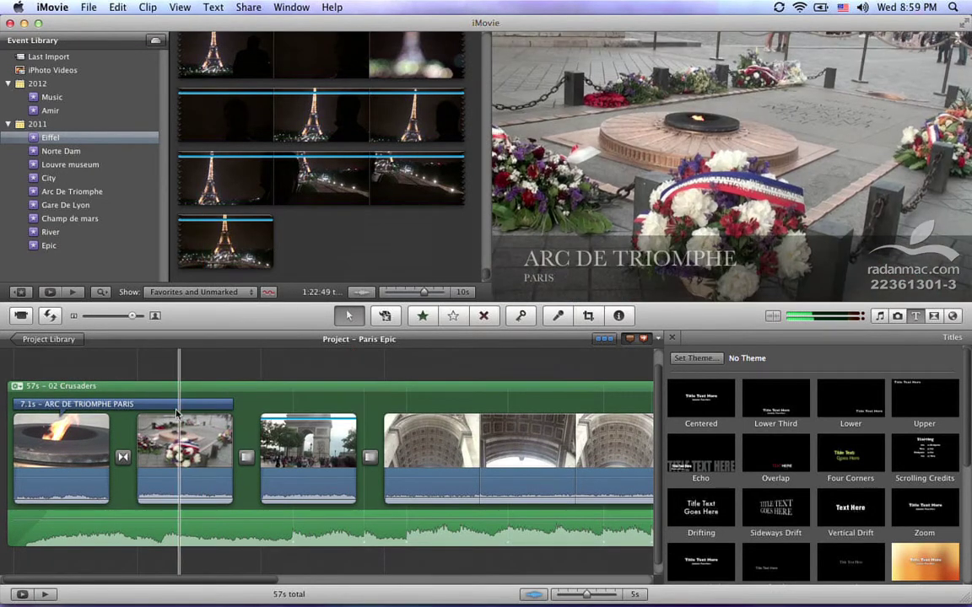
- Open the font preferences and move the preferences window clear of the viewer
{"action": "left_click", "coordinate": [60, 8]}
{"action": "left_click", "coordinate": [69, 43]}
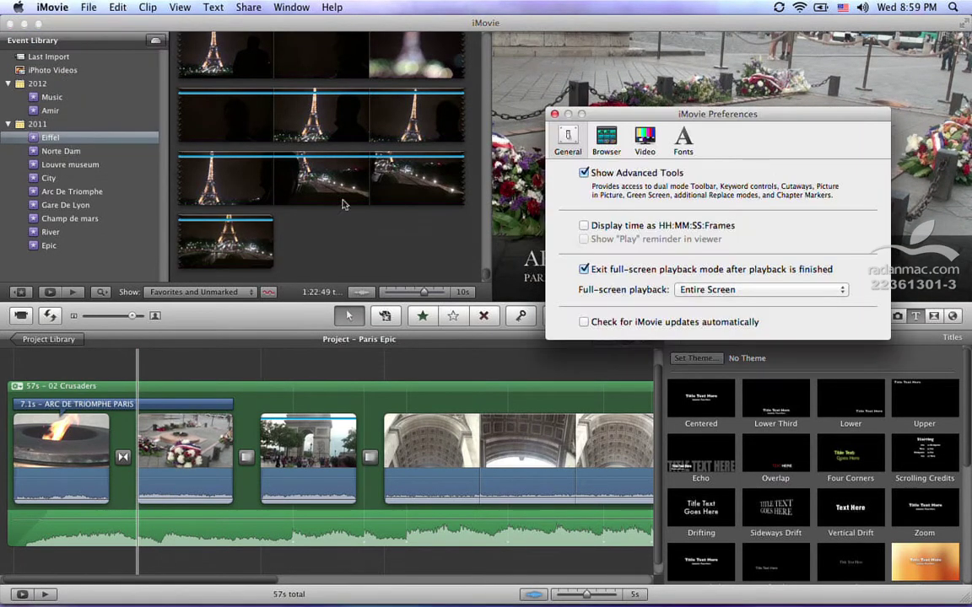
{"action": "left_click", "coordinate": [682, 140]}
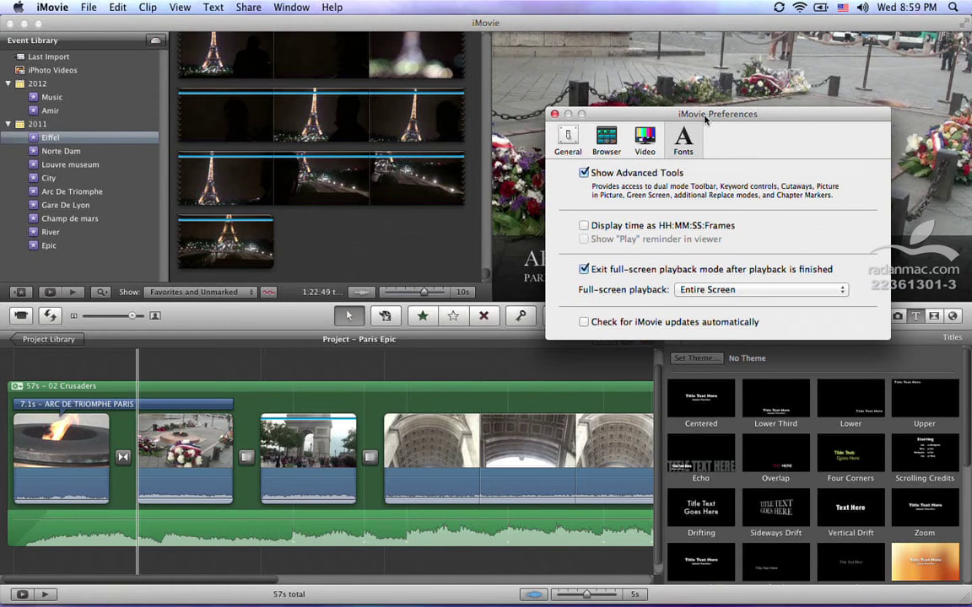
{"action": "left_click_drag", "start_coordinate": [731, 114], "coordinate": [315, 124]}
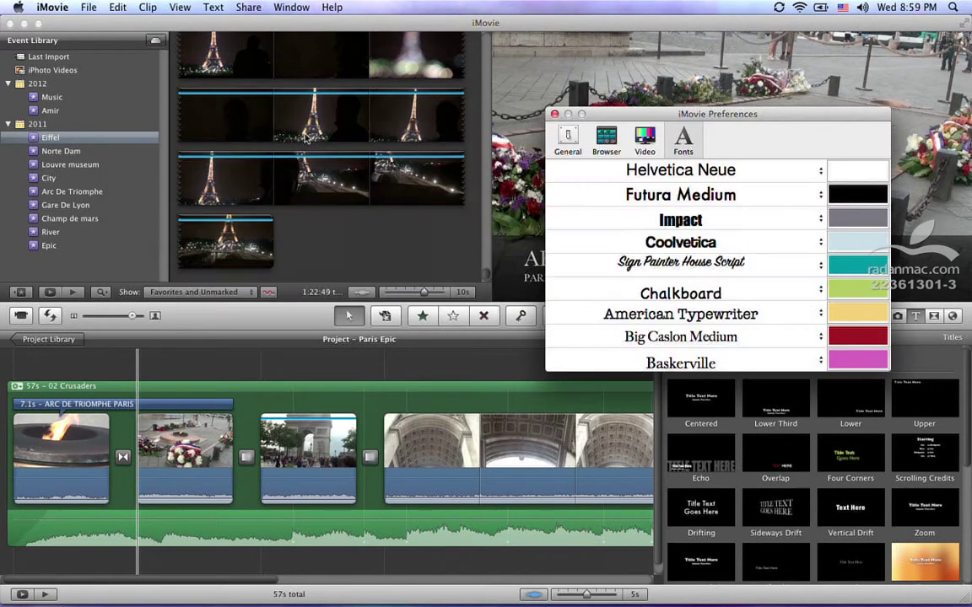
{"action": "left_click_drag", "start_coordinate": [600, 119], "coordinate": [144, 111]}
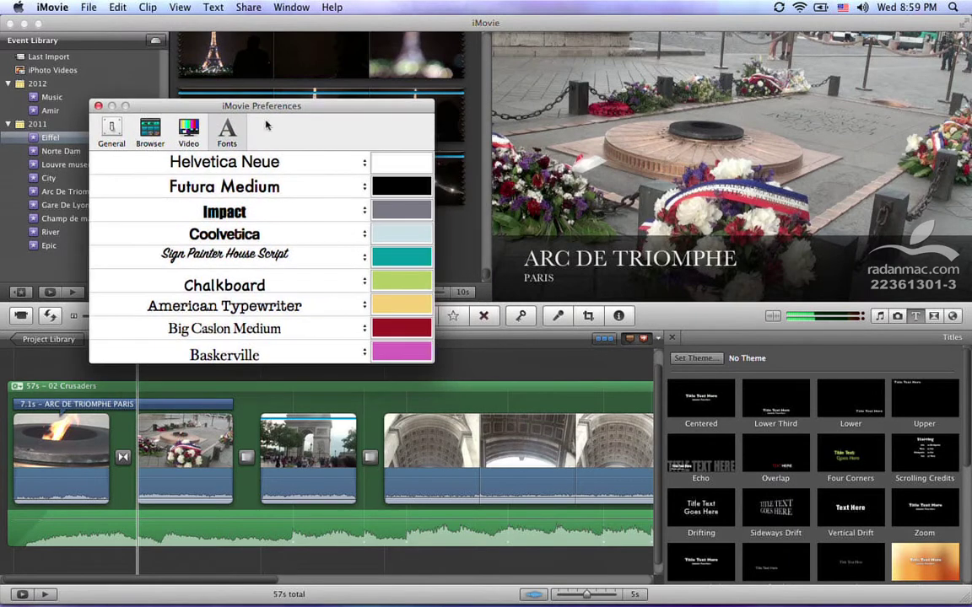
{"action": "left_click_drag", "start_coordinate": [268, 106], "coordinate": [277, 165]}
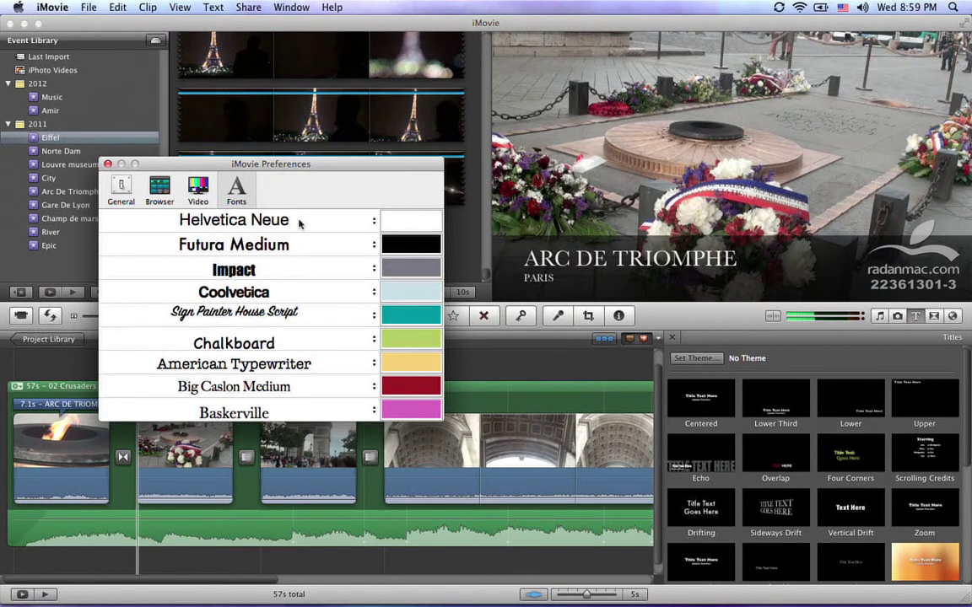
- Browse the replacement typefaces available for the Helvetica Neue entry without choosing one, and close the preferences
{"action": "left_click", "coordinate": [362, 227]}
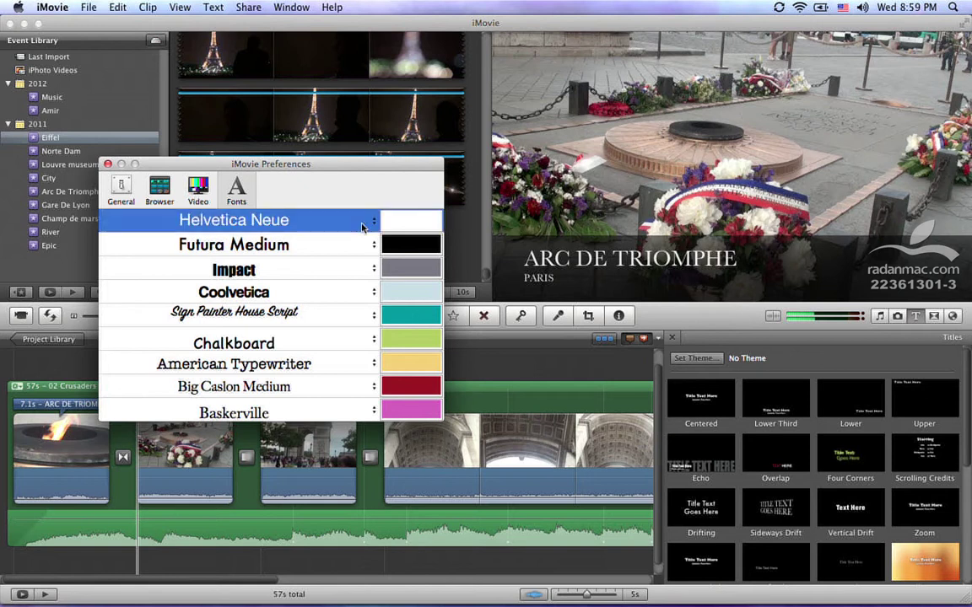
{"action": "left_click", "coordinate": [373, 220]}
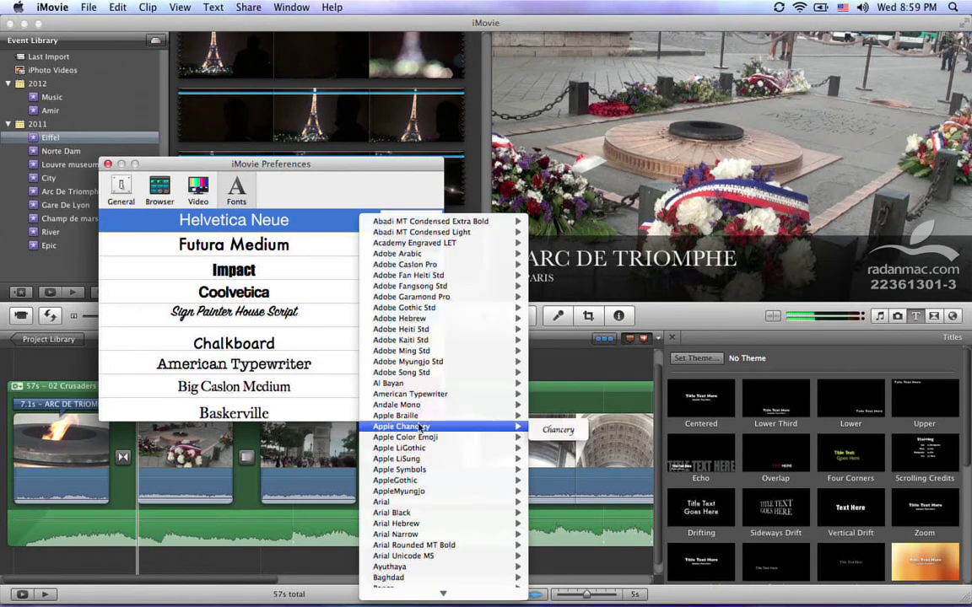
{"action": "scroll", "coordinate": [419, 429], "scroll_direction": "down", "scroll_amount": 10}
{"action": "mouse_move", "coordinate": [419, 428]}
{"action": "scroll", "coordinate": [419, 438], "scroll_direction": "down", "scroll_amount": 15}
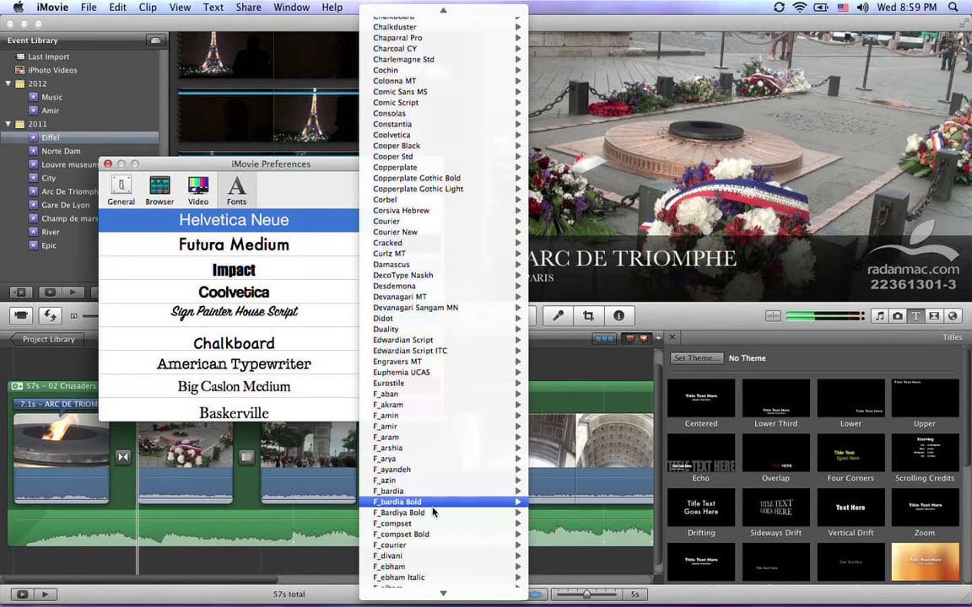
{"action": "left_click", "coordinate": [159, 239]}
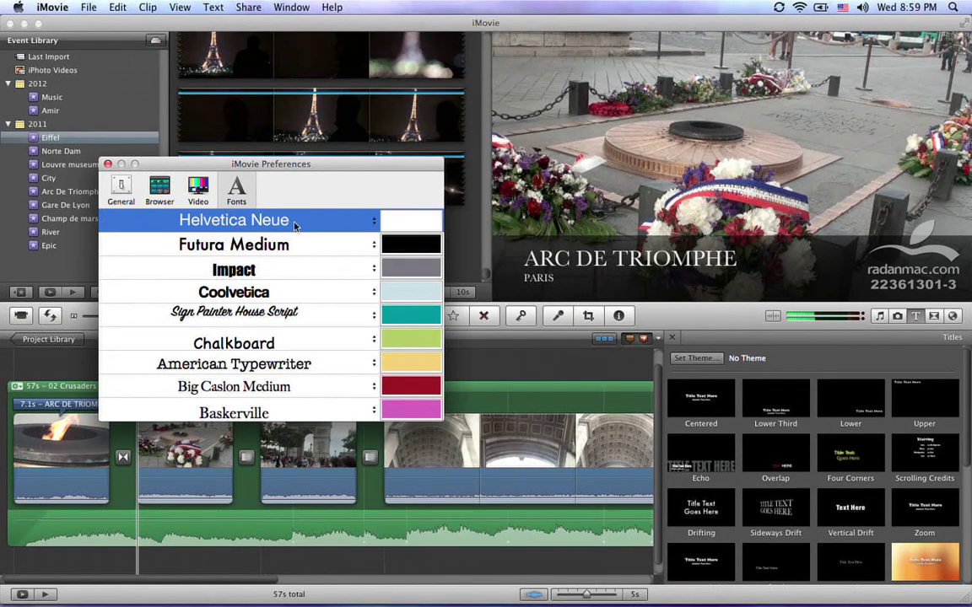
{"action": "left_click", "coordinate": [374, 224]}
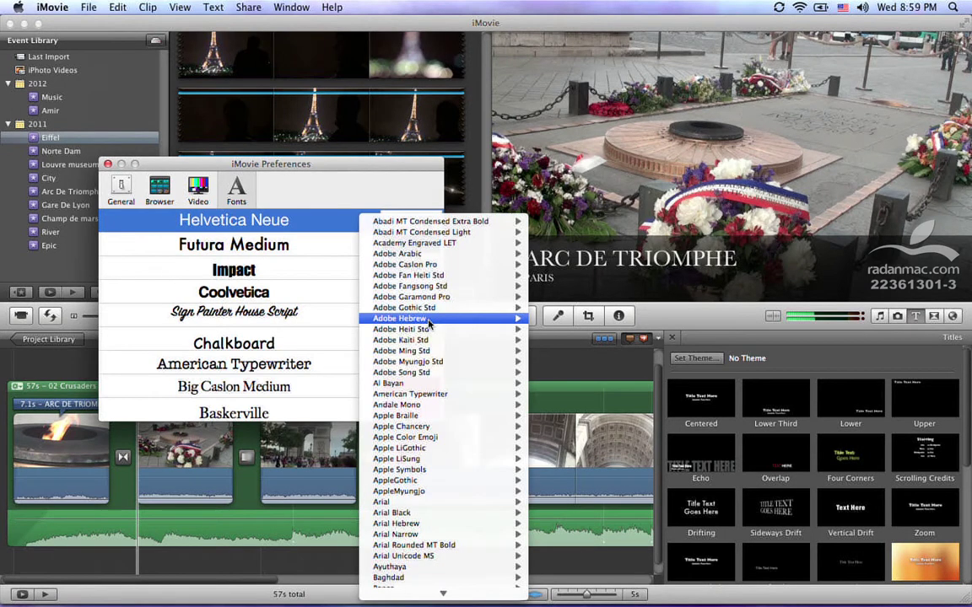
{"action": "left_click", "coordinate": [330, 186]}
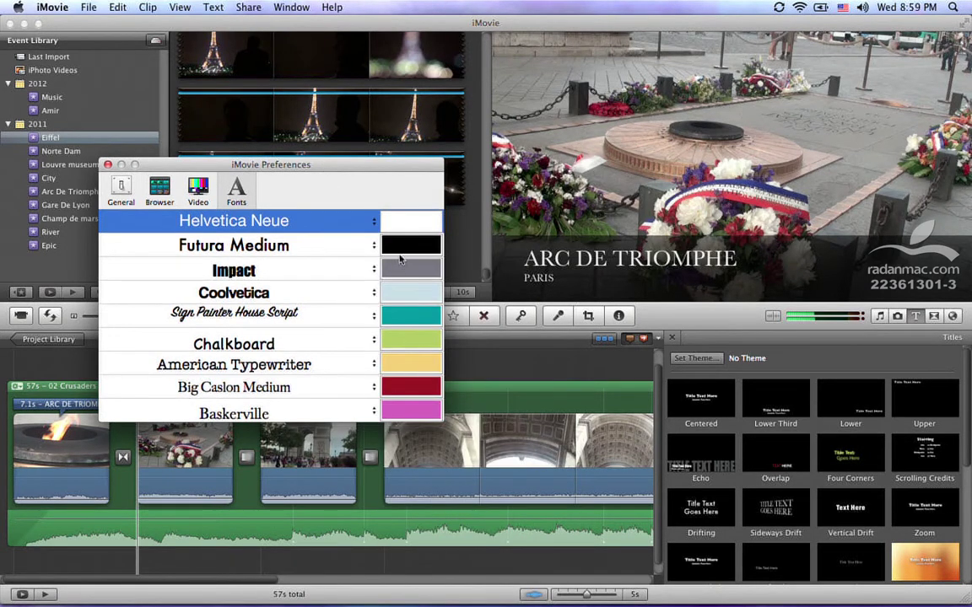
{"action": "left_click", "coordinate": [107, 165]}
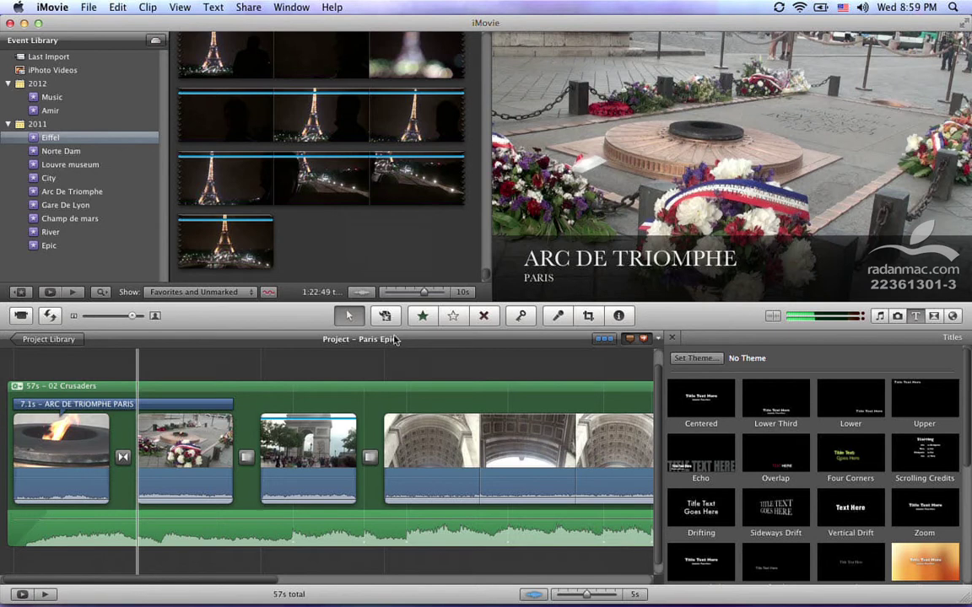
- Select the ARC DE TRIOMPHE PARIS title in the project and show its font chooser
{"action": "left_click", "coordinate": [157, 405]}
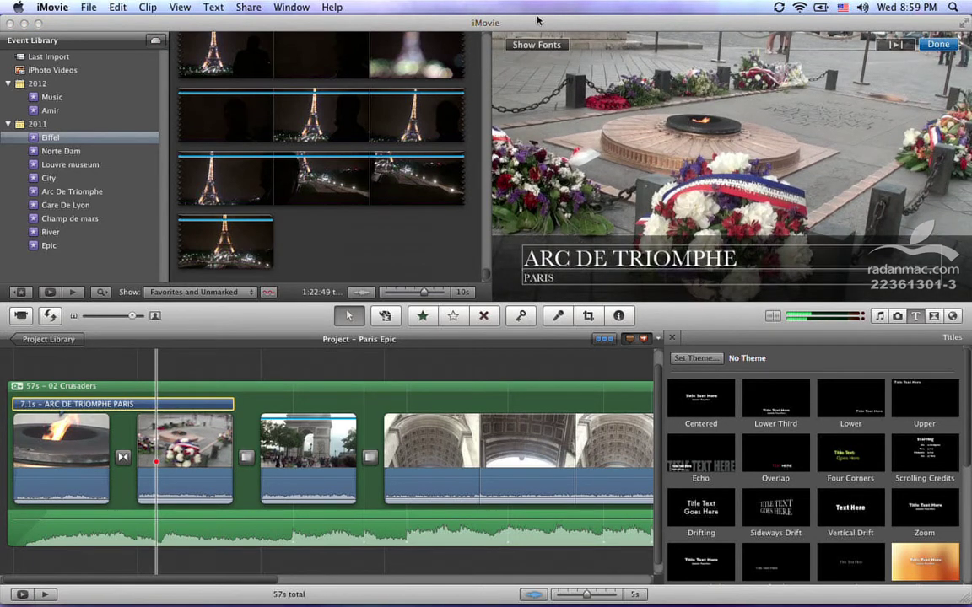
{"action": "left_click", "coordinate": [536, 44]}
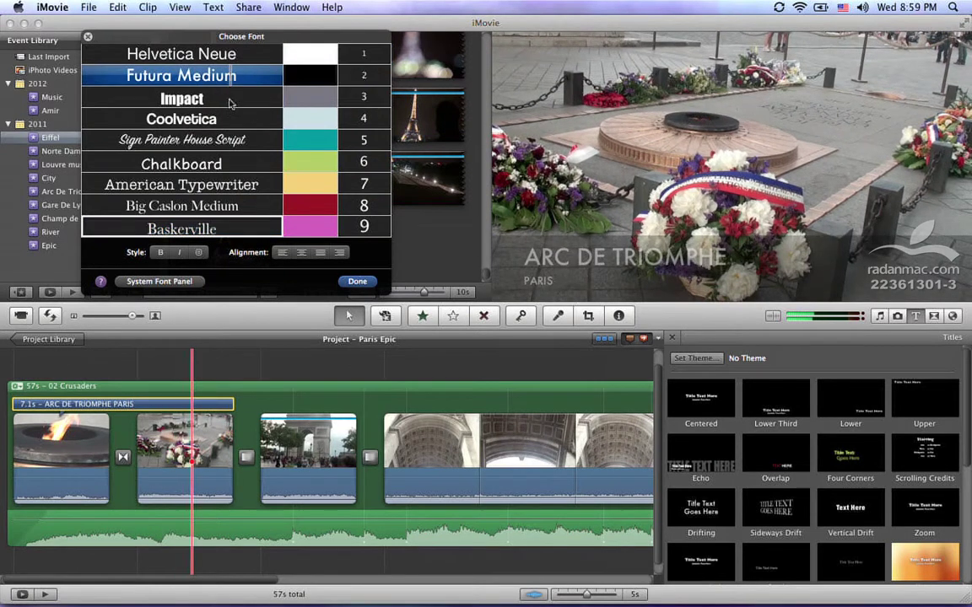